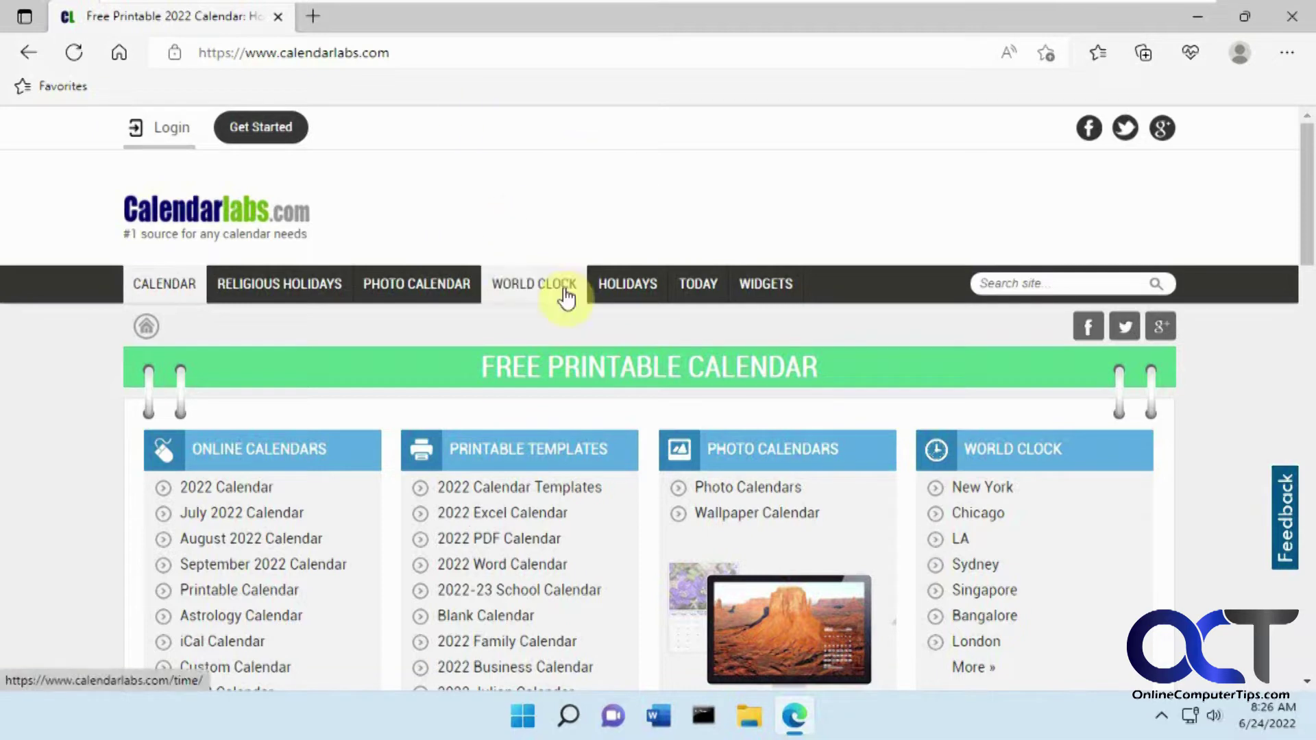
# Open CalendarLabs' 2022 Excel Calendar page and scroll to the monthly template cards
pyautogui.click(501, 517)
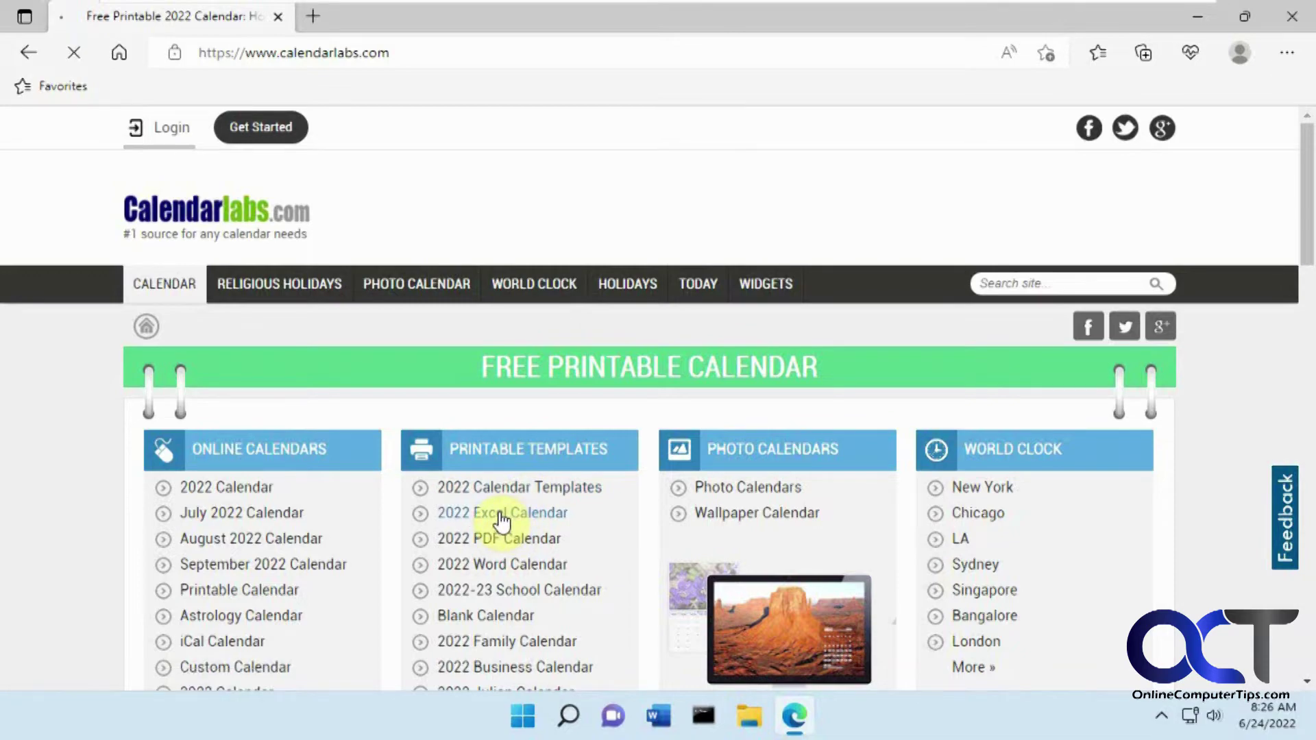
pyautogui.scroll(-6, 534, 515)
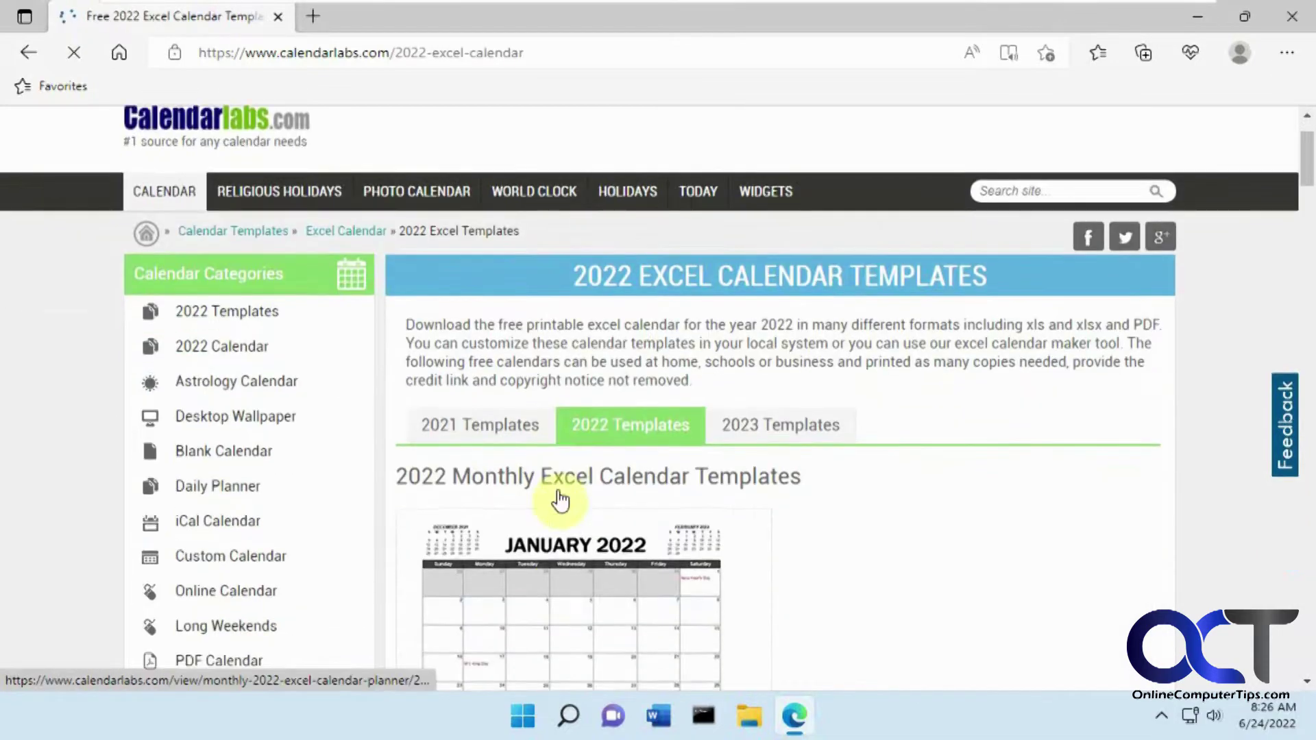
pyautogui.scroll(-4, 566, 444)
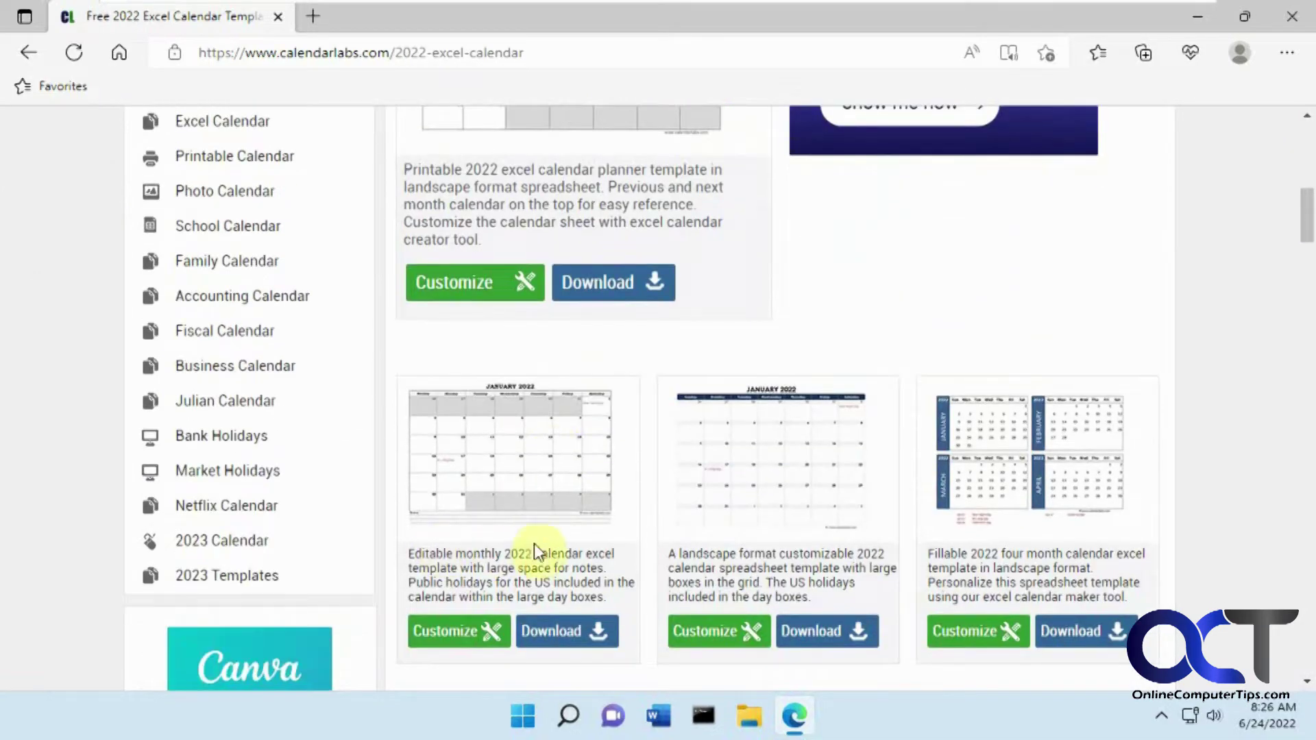
pyautogui.scroll(-6, 1060, 539)
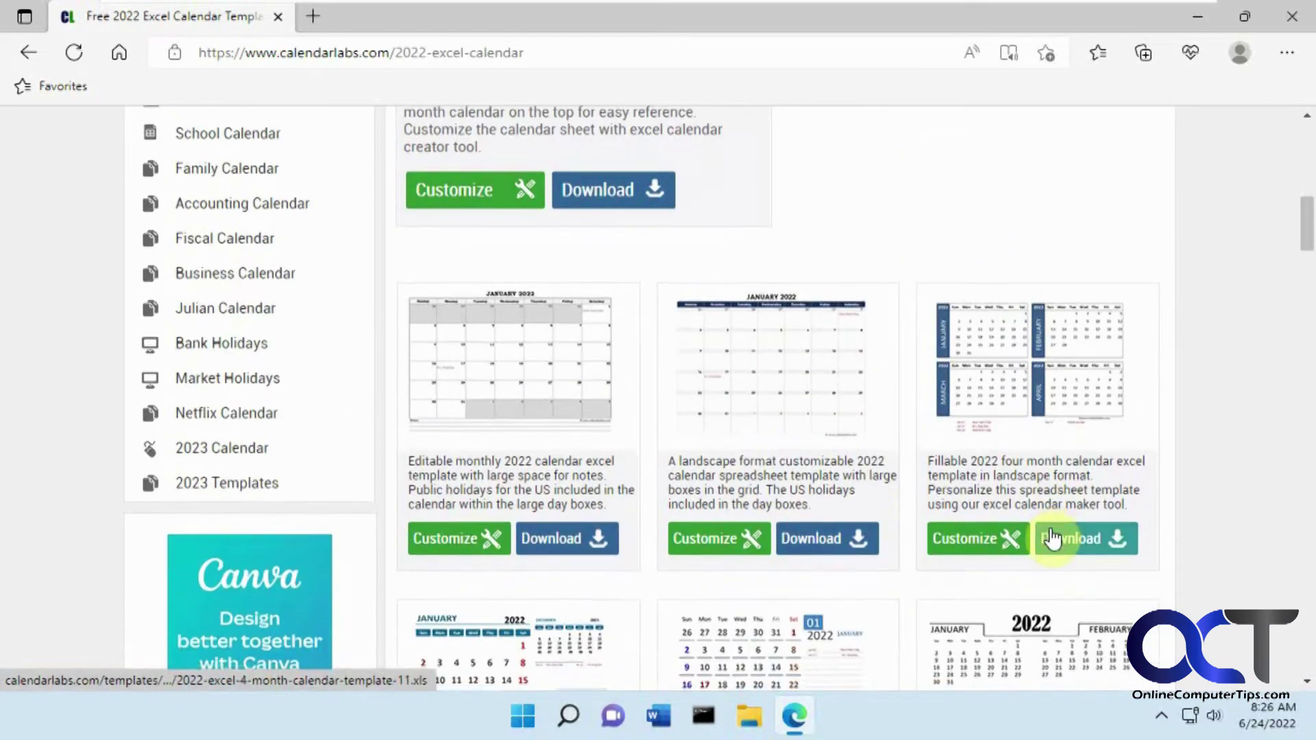
pyautogui.scroll(-4, 598, 534)
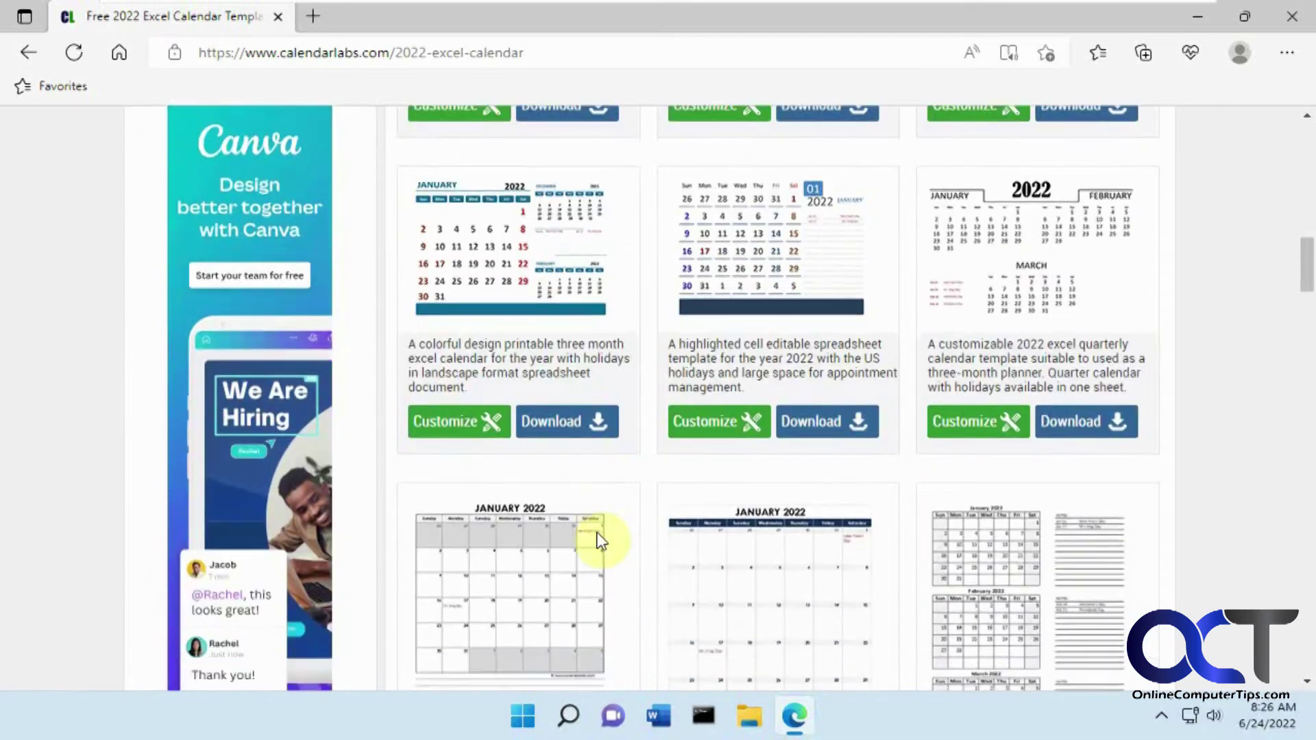
pyautogui.scroll(8, 598, 541)
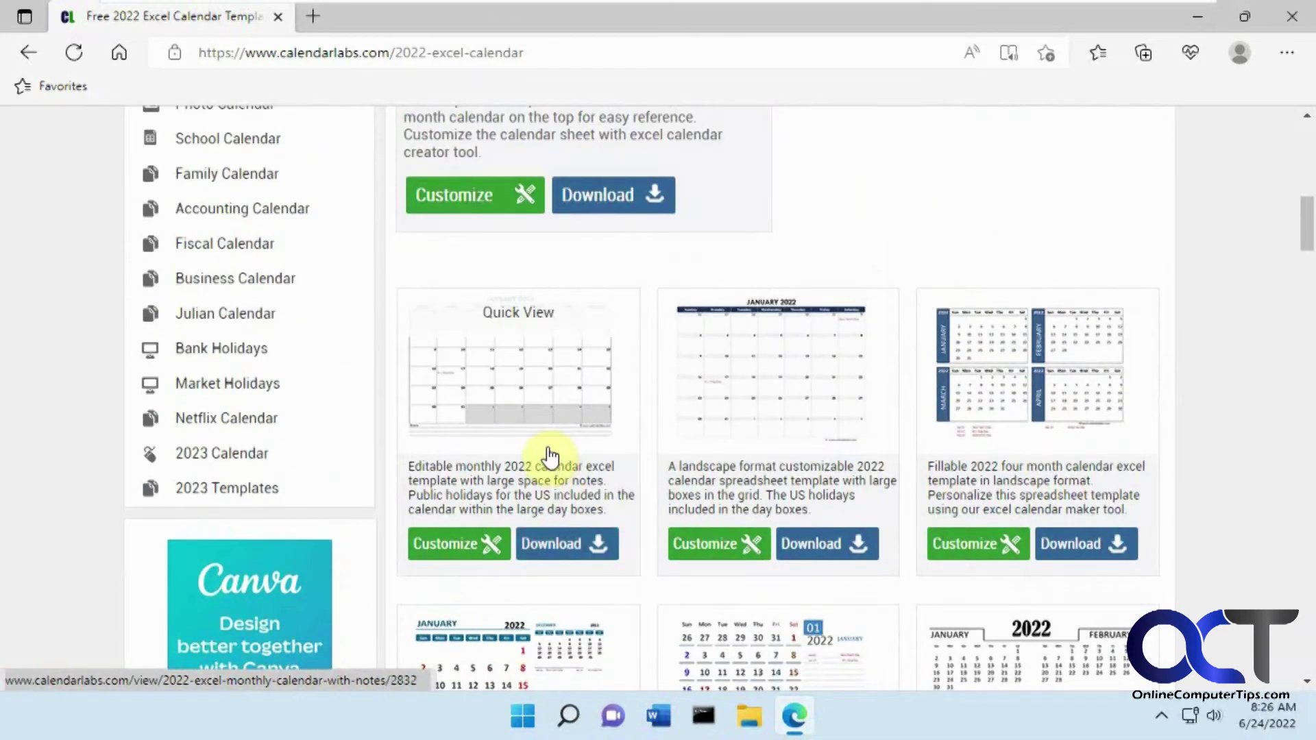
# Customize the editable monthly 2022 template, changing Months from 12 to 6
pyautogui.click(452, 549)
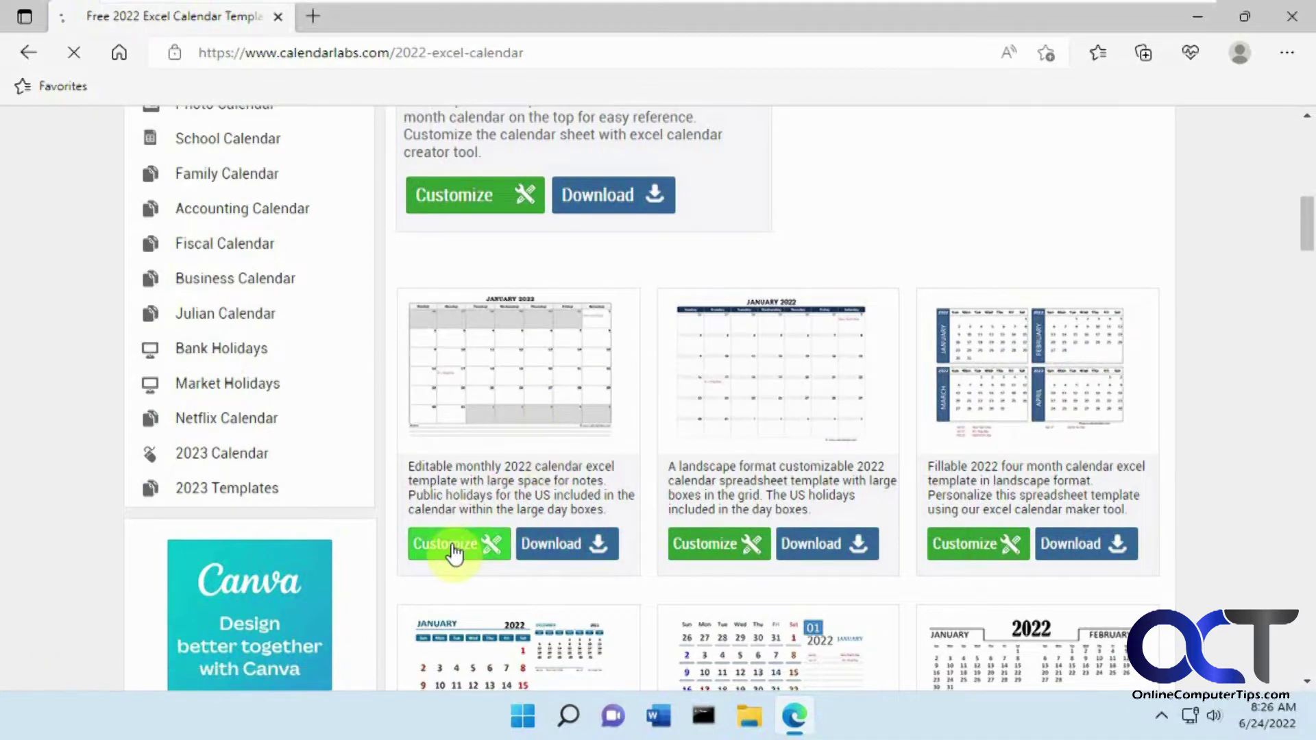
pyautogui.scroll(-1, 480, 537)
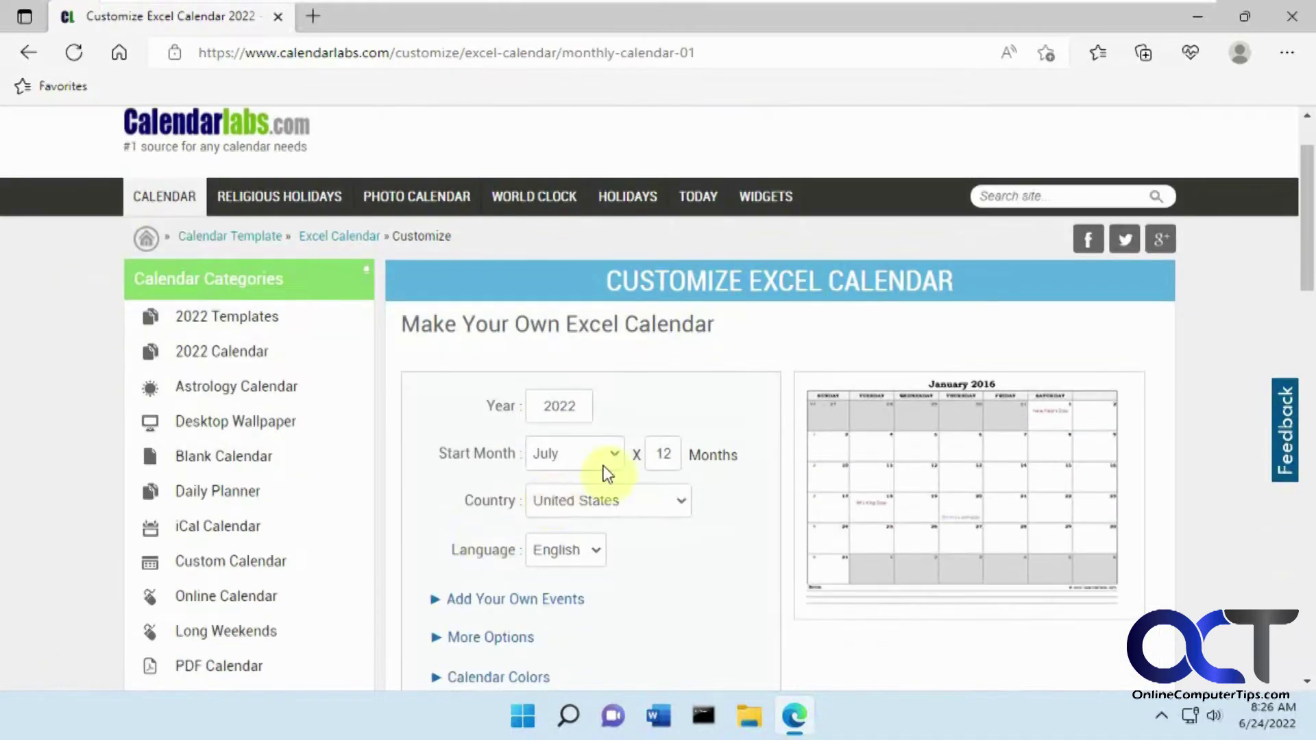
pyautogui.scroll(-1, 610, 439)
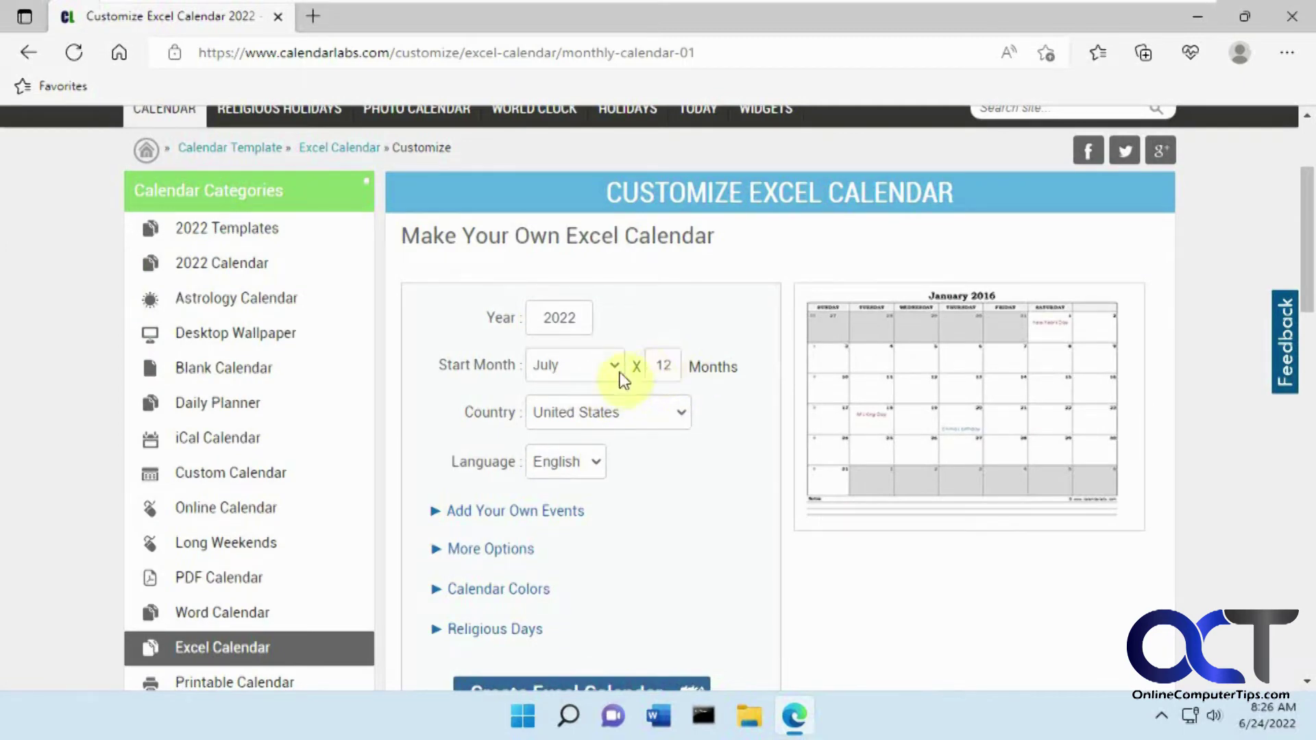
pyautogui.doubleClick(655, 367)
pyautogui.write('6')
# Keep United States as the country, then open and dismiss the Add Your Own Events prompt
pyautogui.click(678, 423)
pyautogui.click(683, 420)
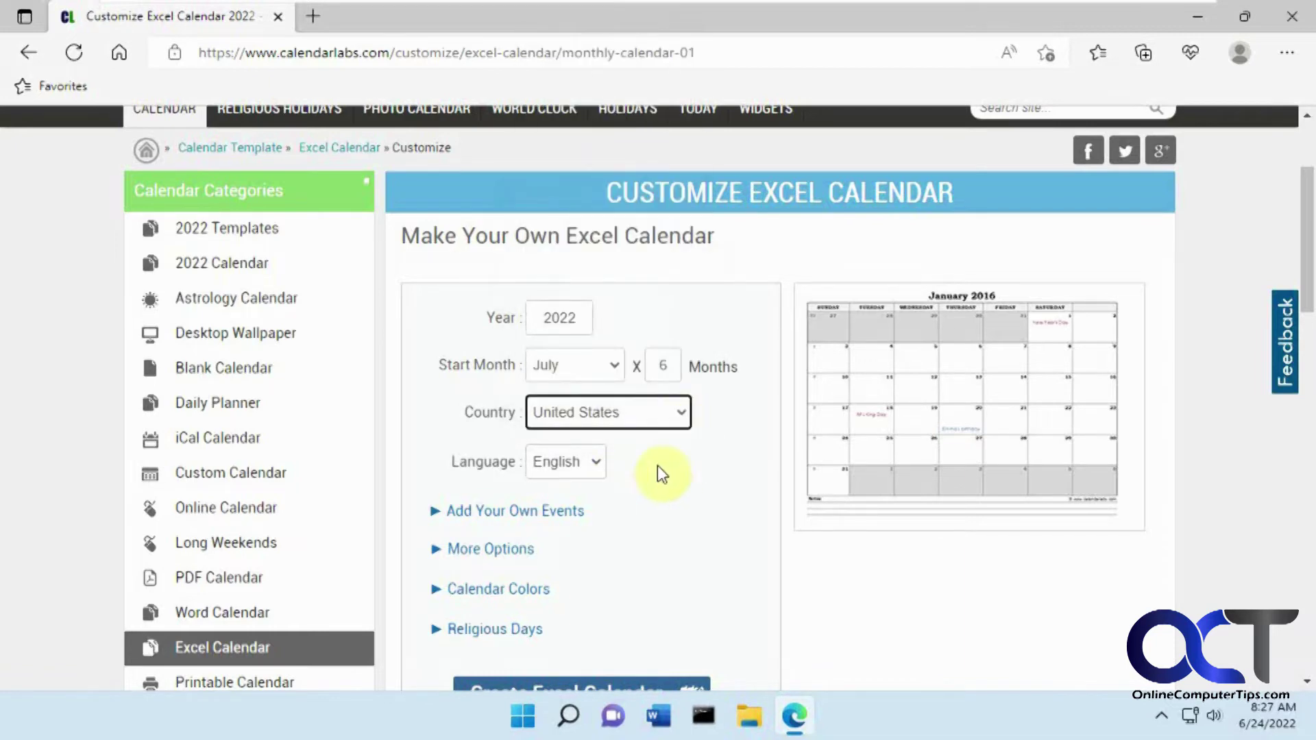
pyautogui.click(523, 511)
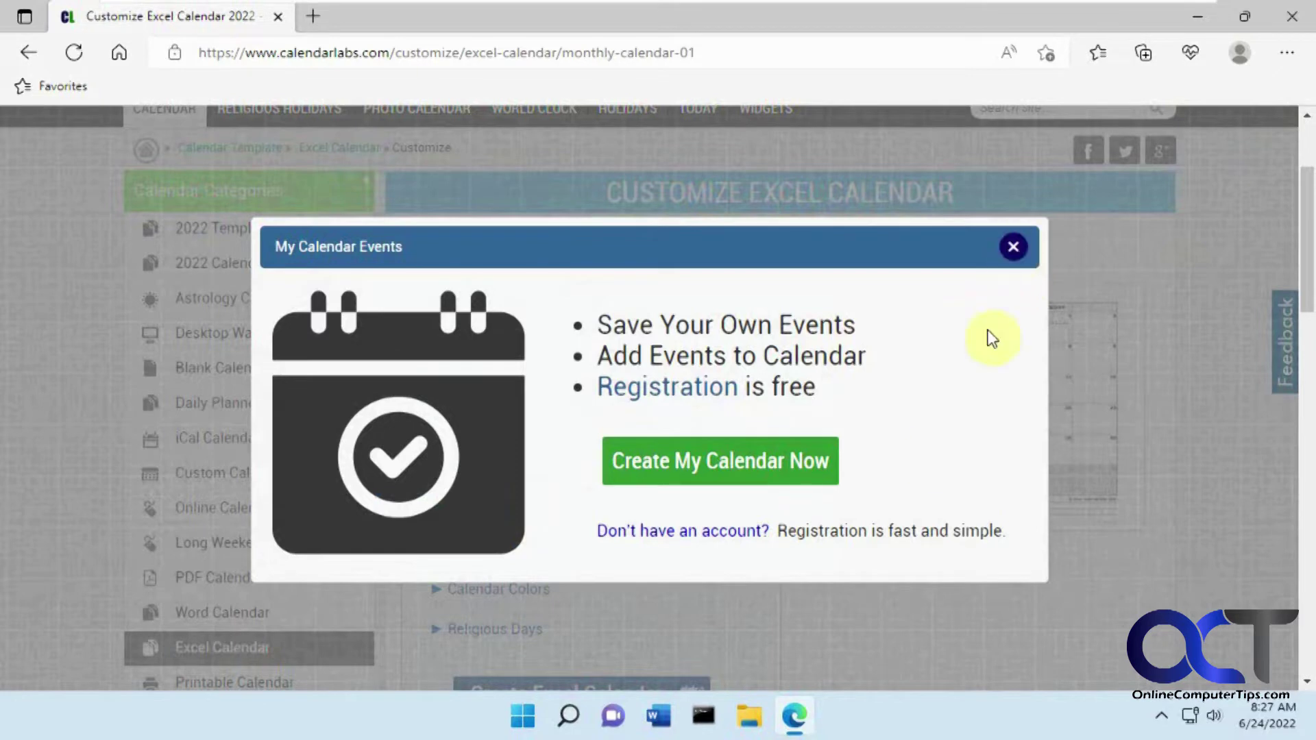
pyautogui.click(1014, 248)
# Expand and collapse More Options, Calendar Colors and Religious Days, then create the Excel calendar
pyautogui.click(511, 548)
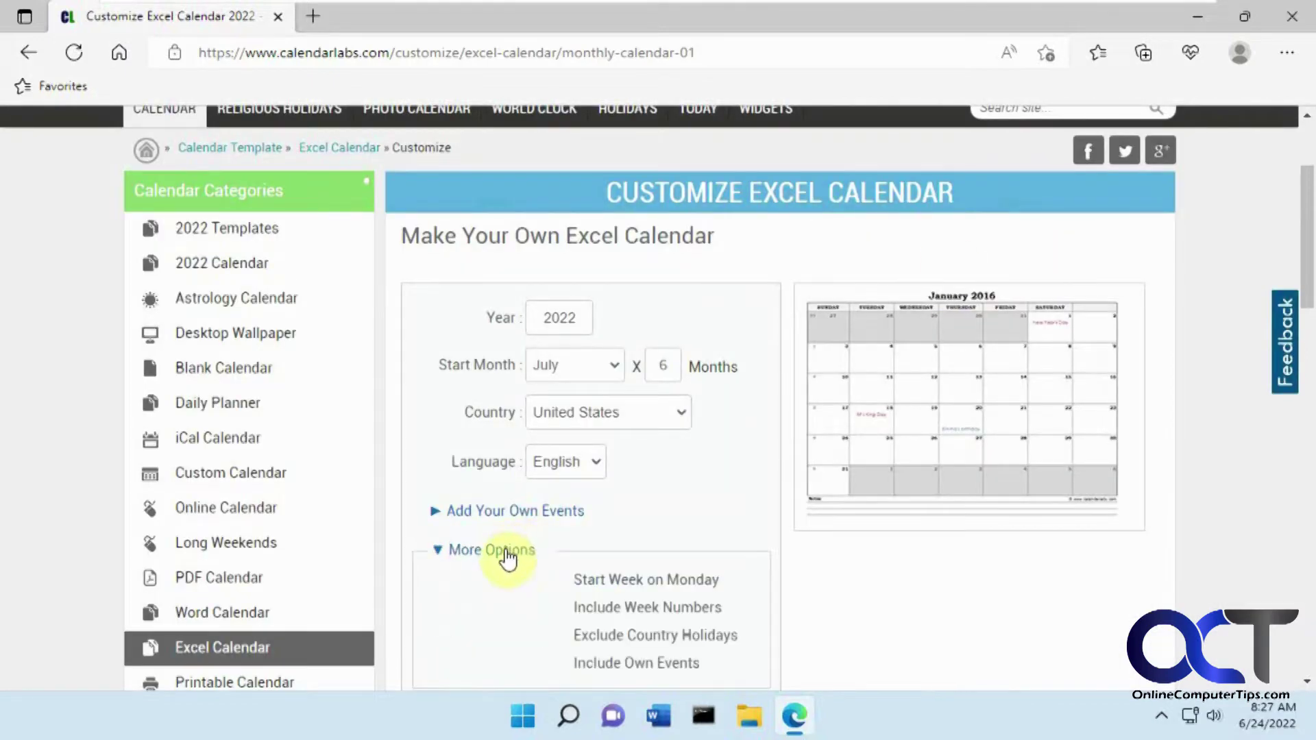
pyautogui.scroll(-1, 587, 544)
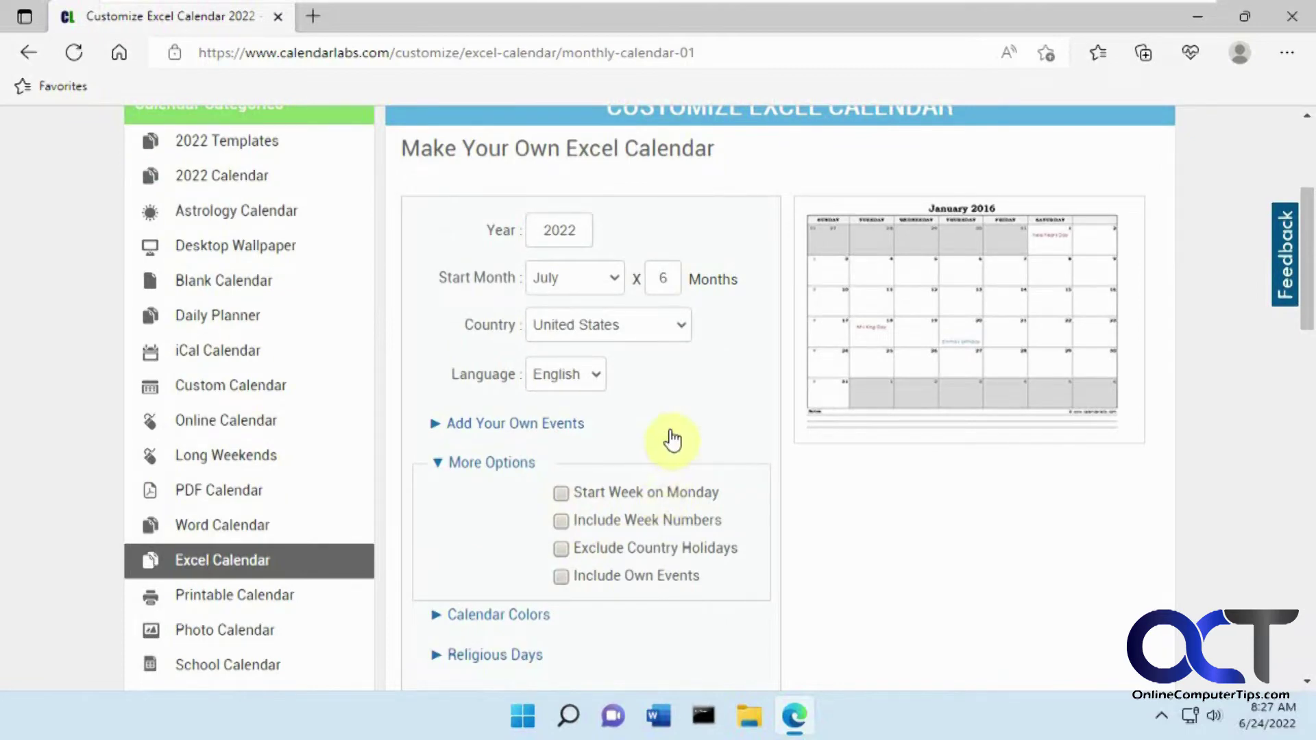
pyautogui.click(464, 469)
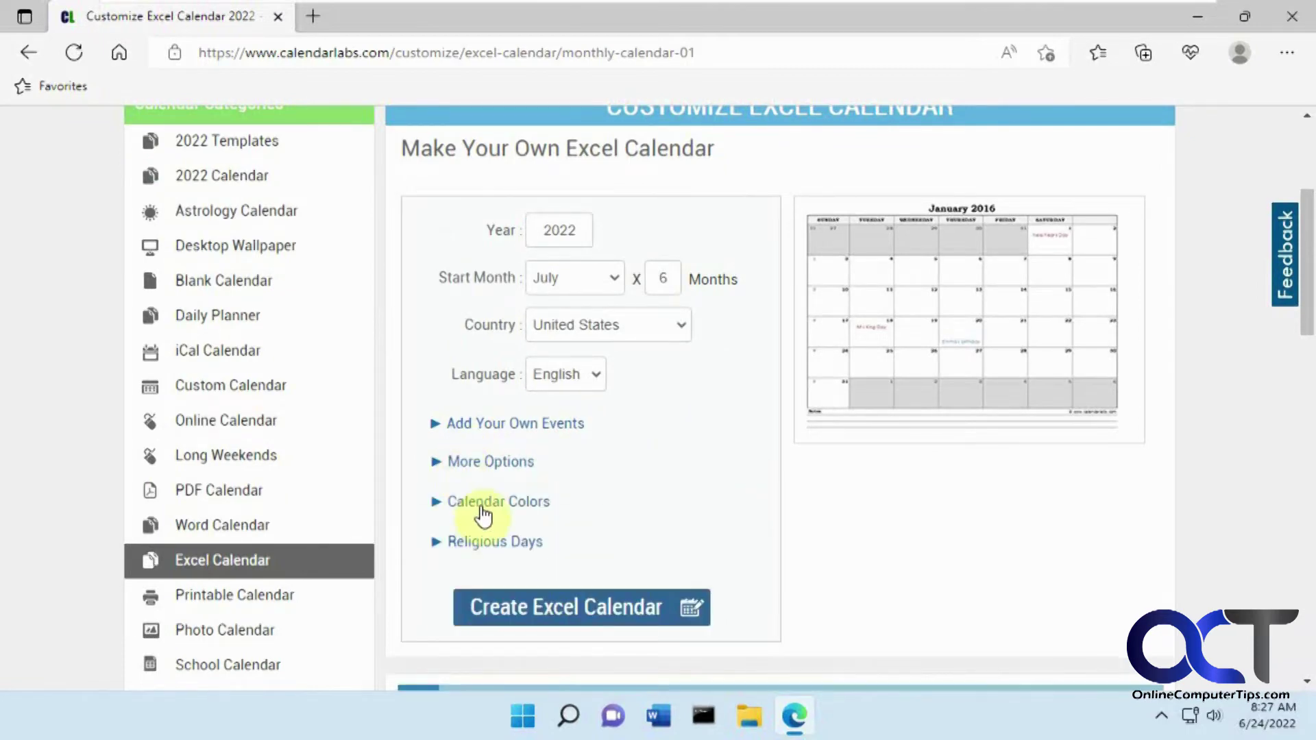
pyautogui.click(483, 507)
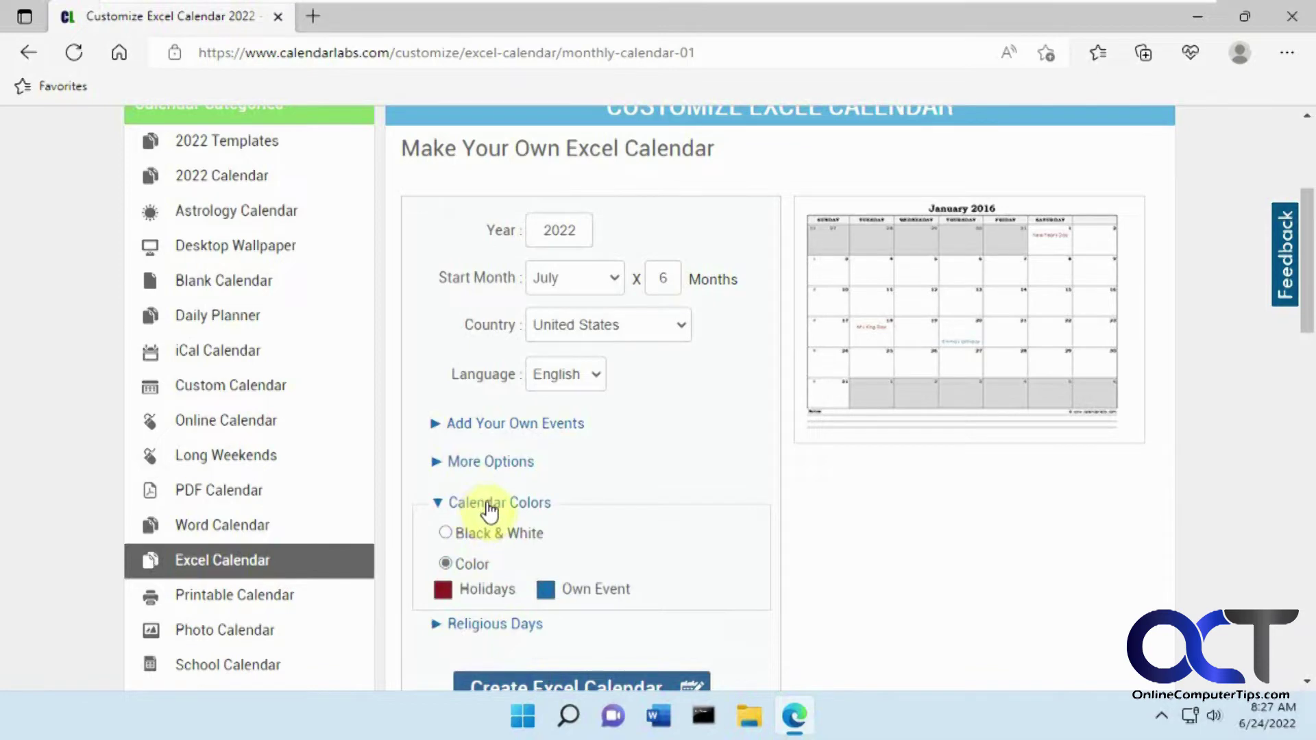
pyautogui.click(490, 511)
pyautogui.click(493, 552)
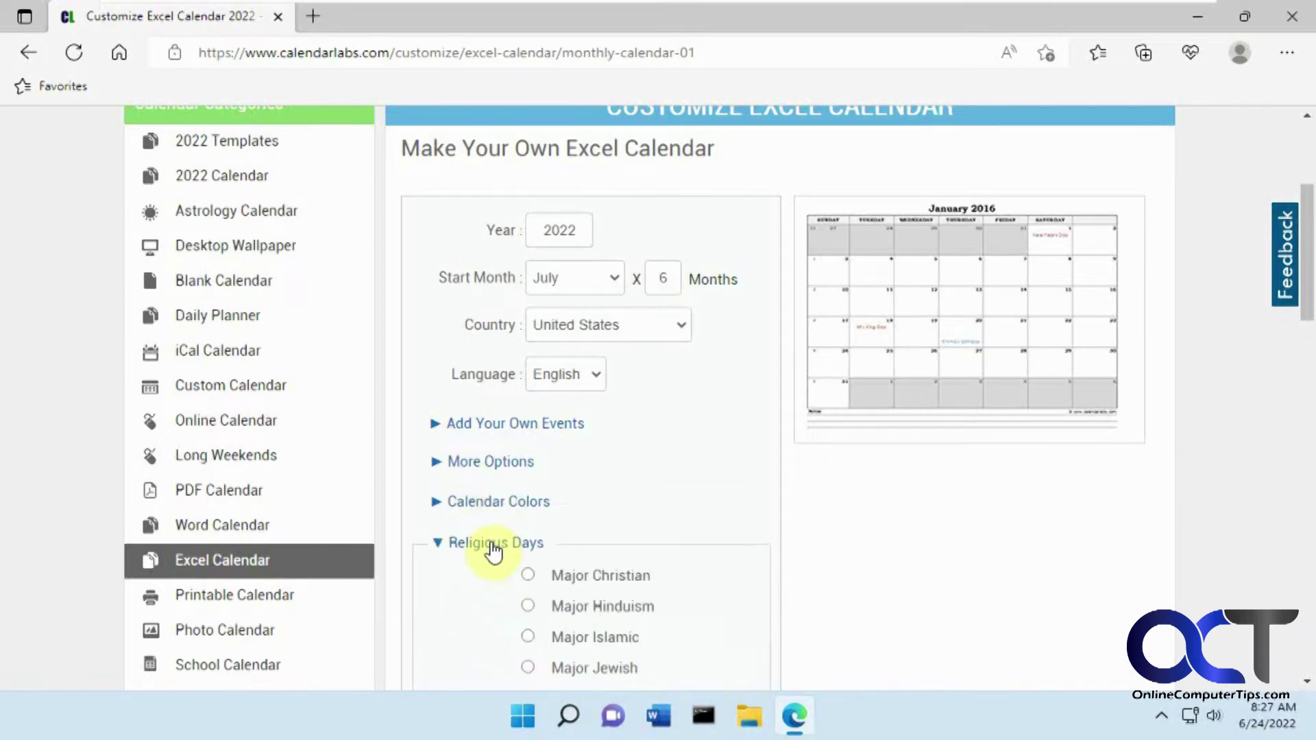
pyautogui.click(493, 548)
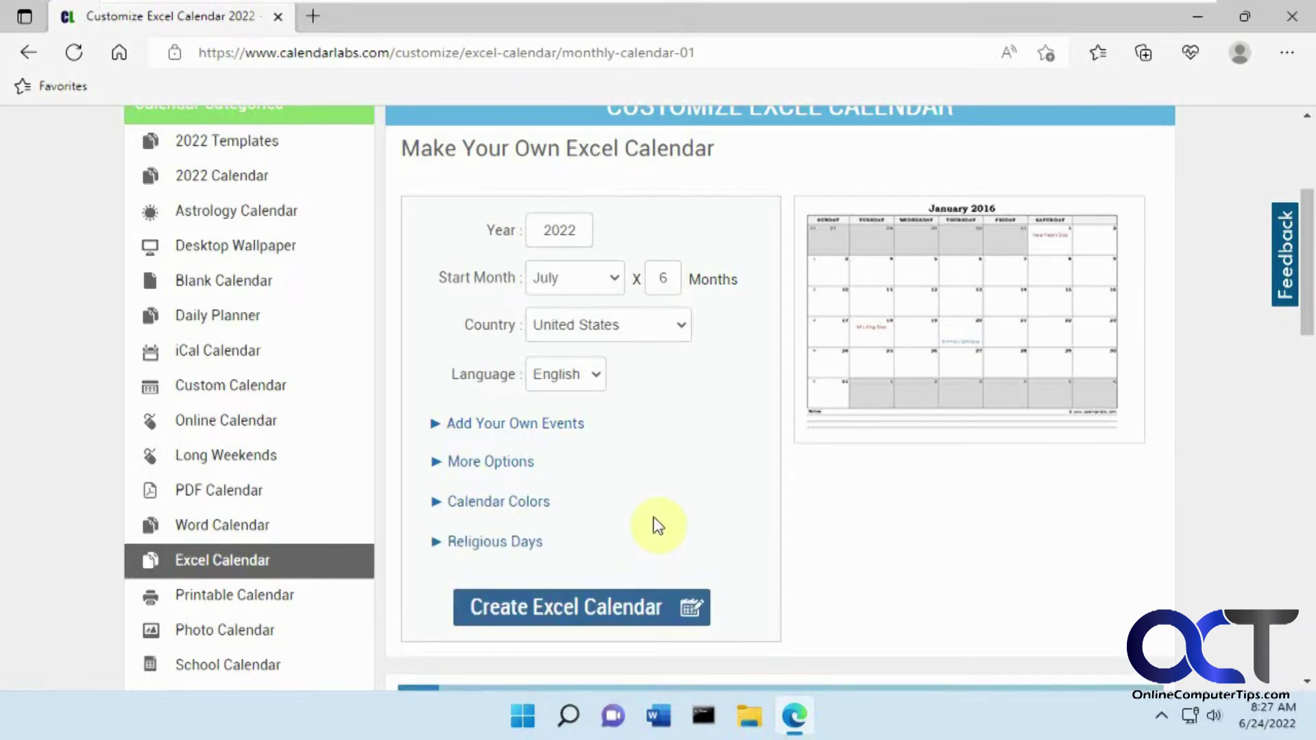
pyautogui.click(590, 610)
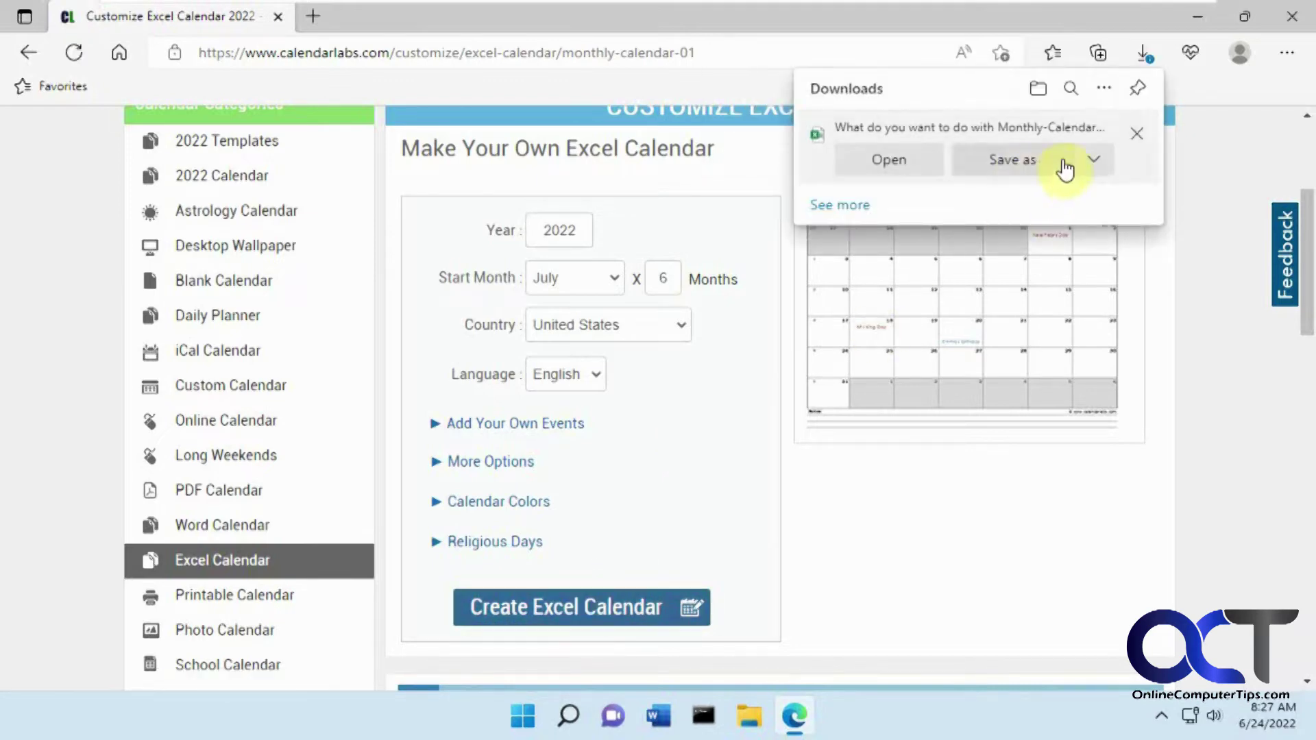
# Save Monthly-Calendar-62b5d7eb60ad9.xlsx to the Desktop
pyautogui.click(1019, 166)
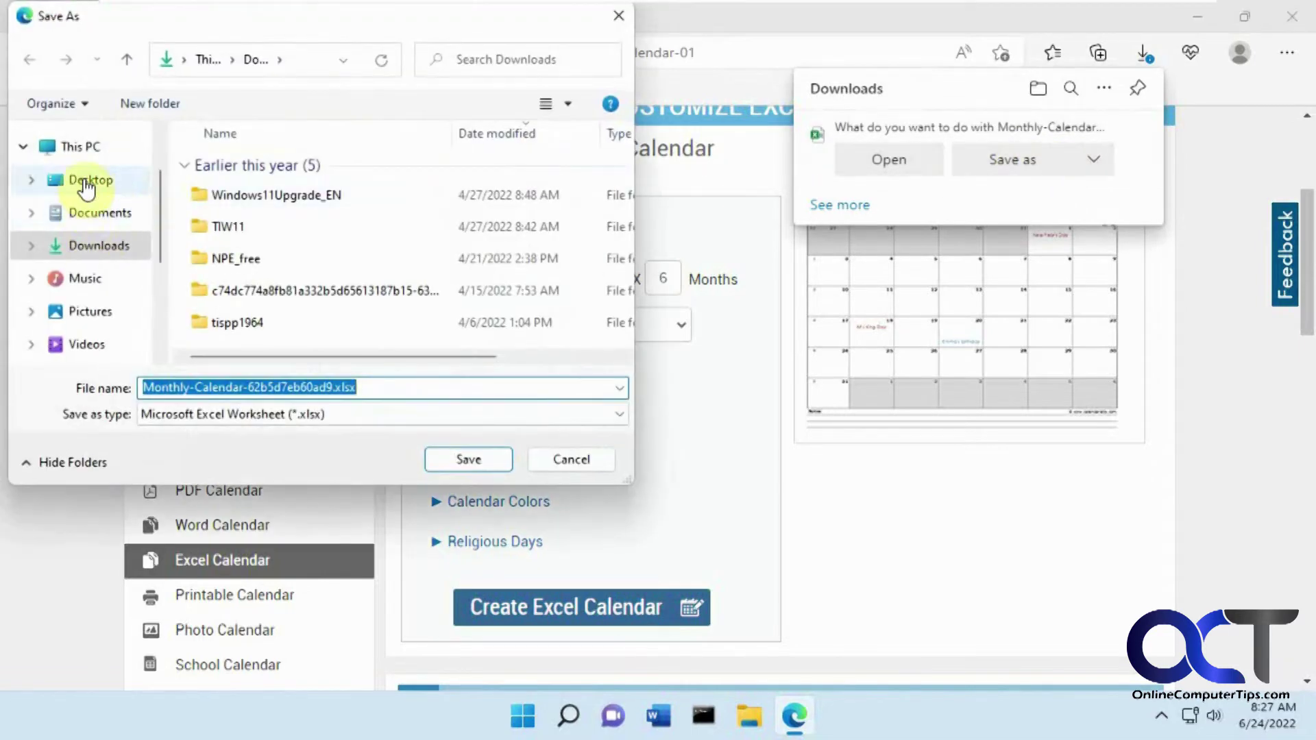
pyautogui.click(89, 181)
pyautogui.click(468, 459)
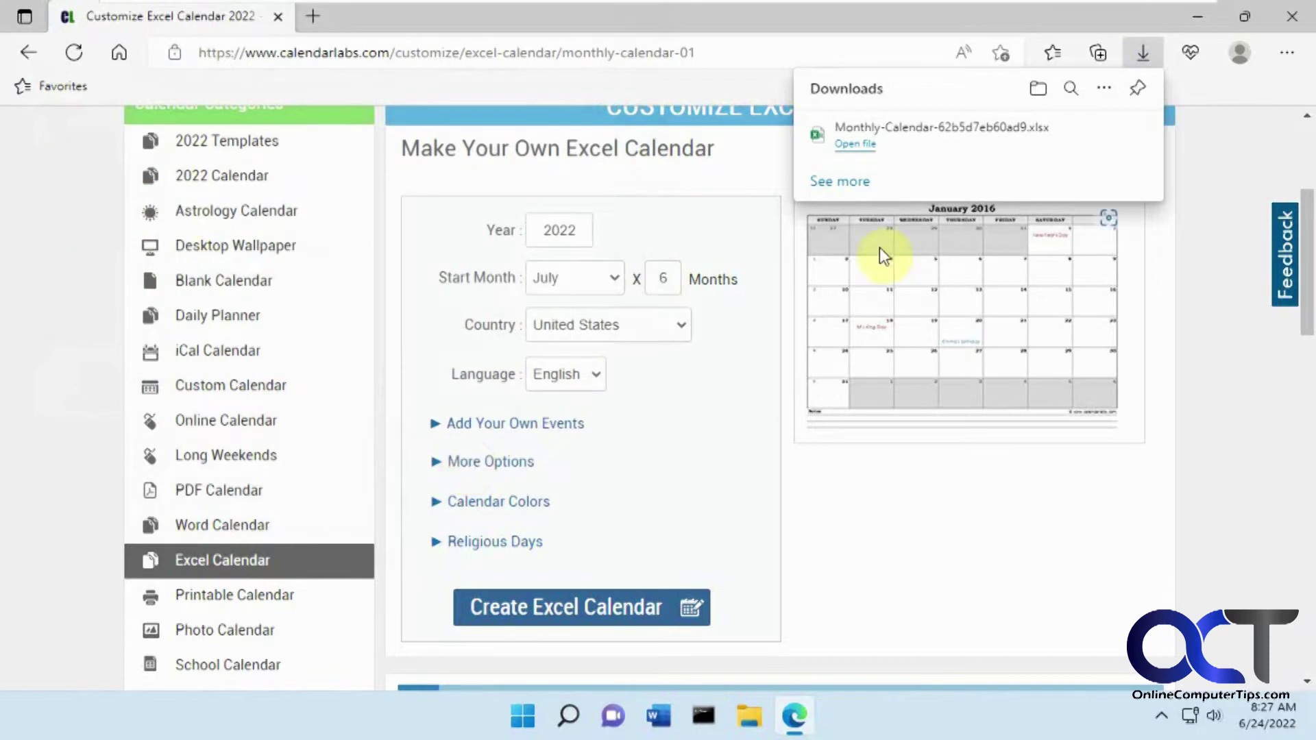
# Minimise Edge, move the calendar file to the desktop centre and open it in Excel
pyautogui.click(1198, 15)
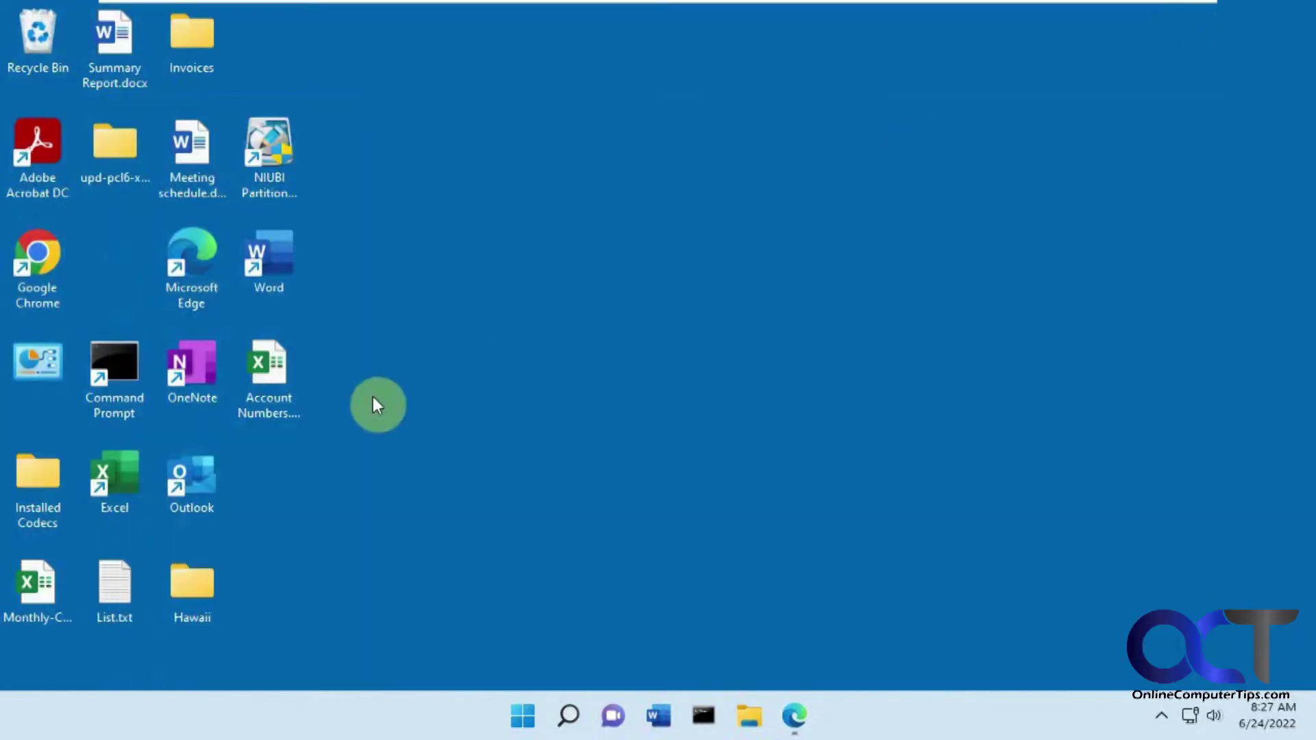
pyautogui.moveTo(40, 590); pyautogui.dragTo(496, 368)
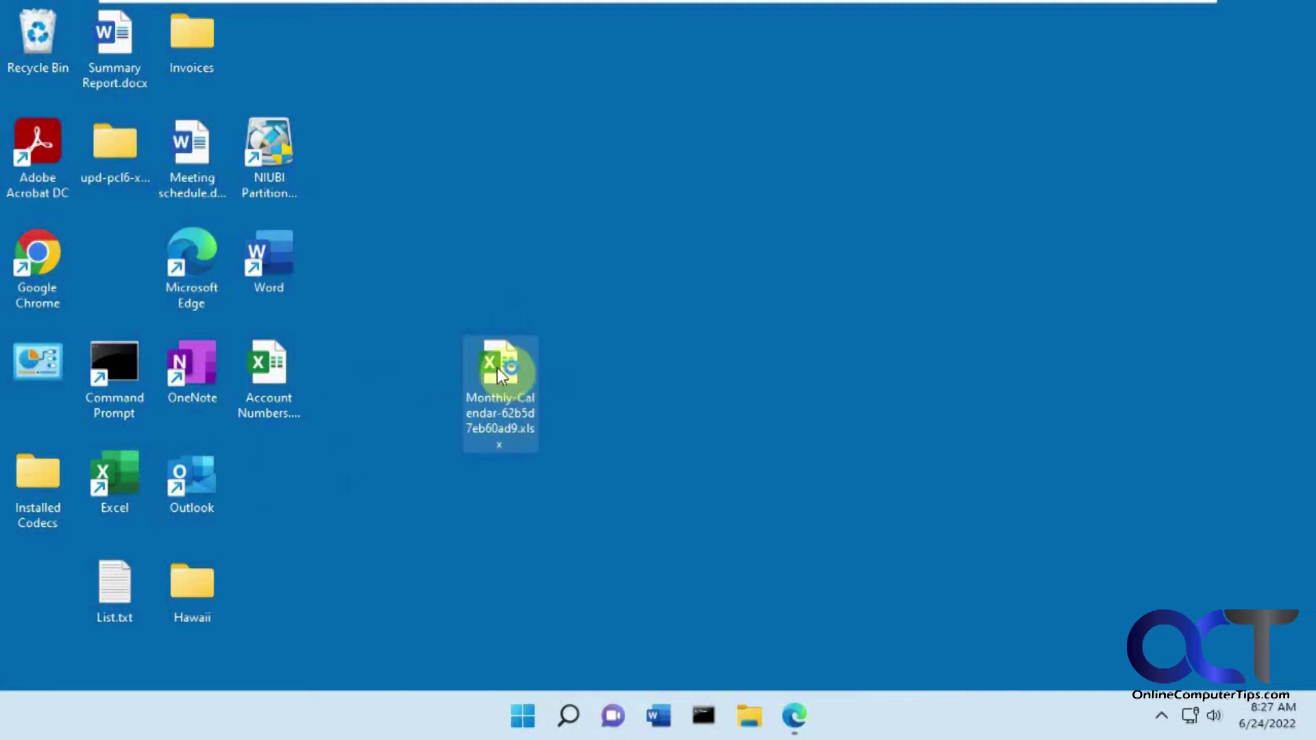
pyautogui.doubleClick(496, 367)
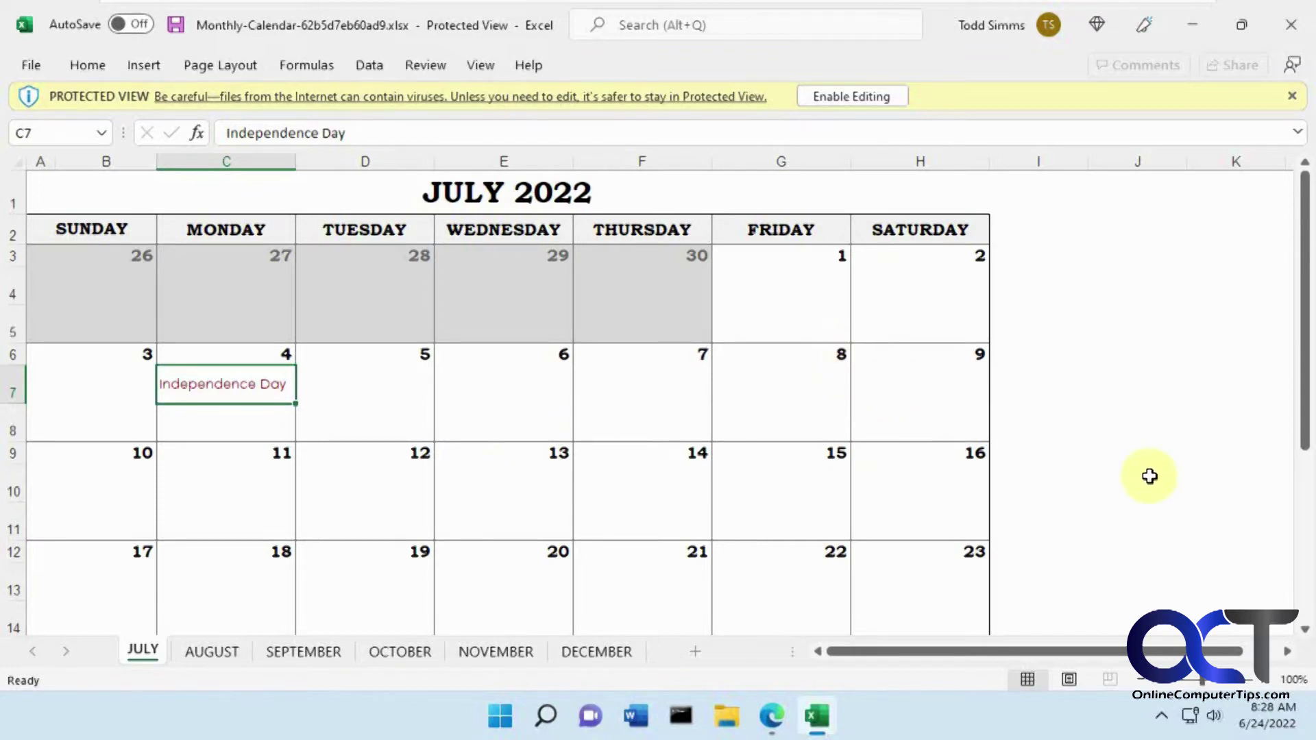
# Enable editing on the Monthly-Calendar workbook and zoom out to see the whole July sheet
pyautogui.click(856, 98)
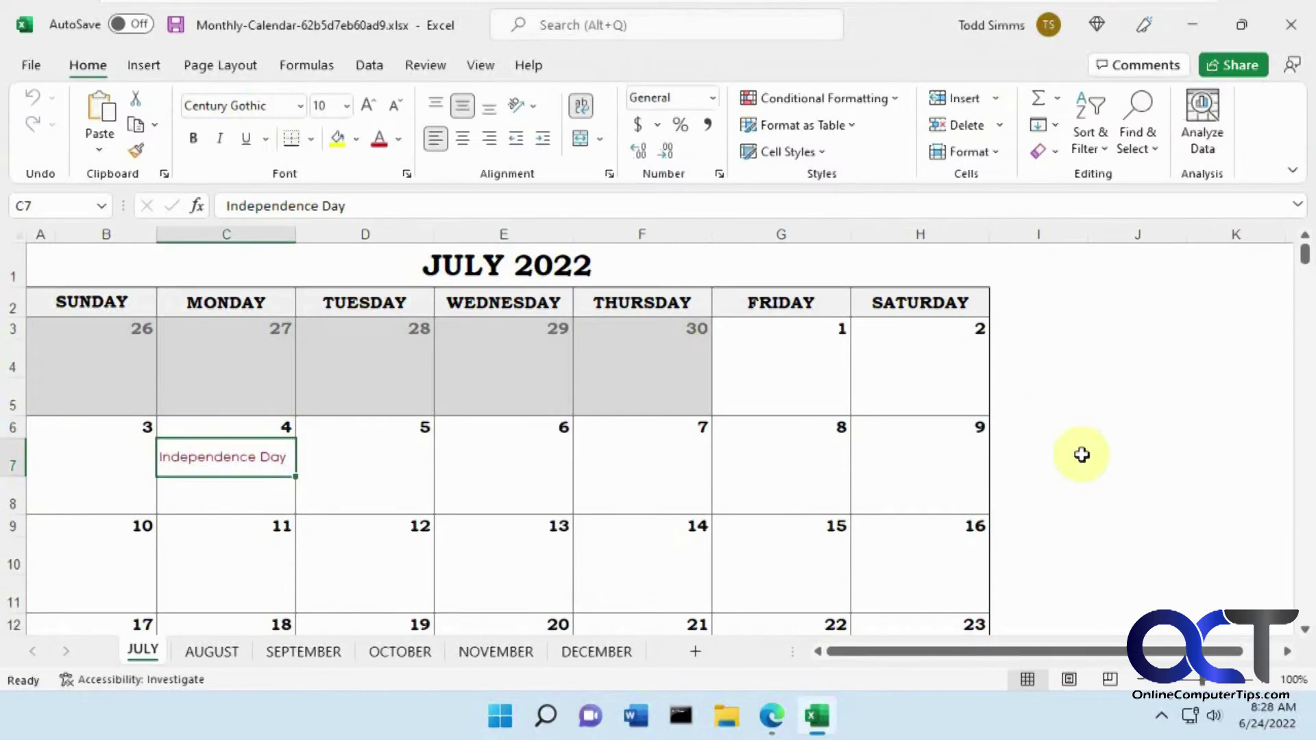
pyautogui.click(1141, 680)
pyautogui.click(1141, 680)
pyautogui.click(1141, 680)
pyautogui.click(1141, 680)
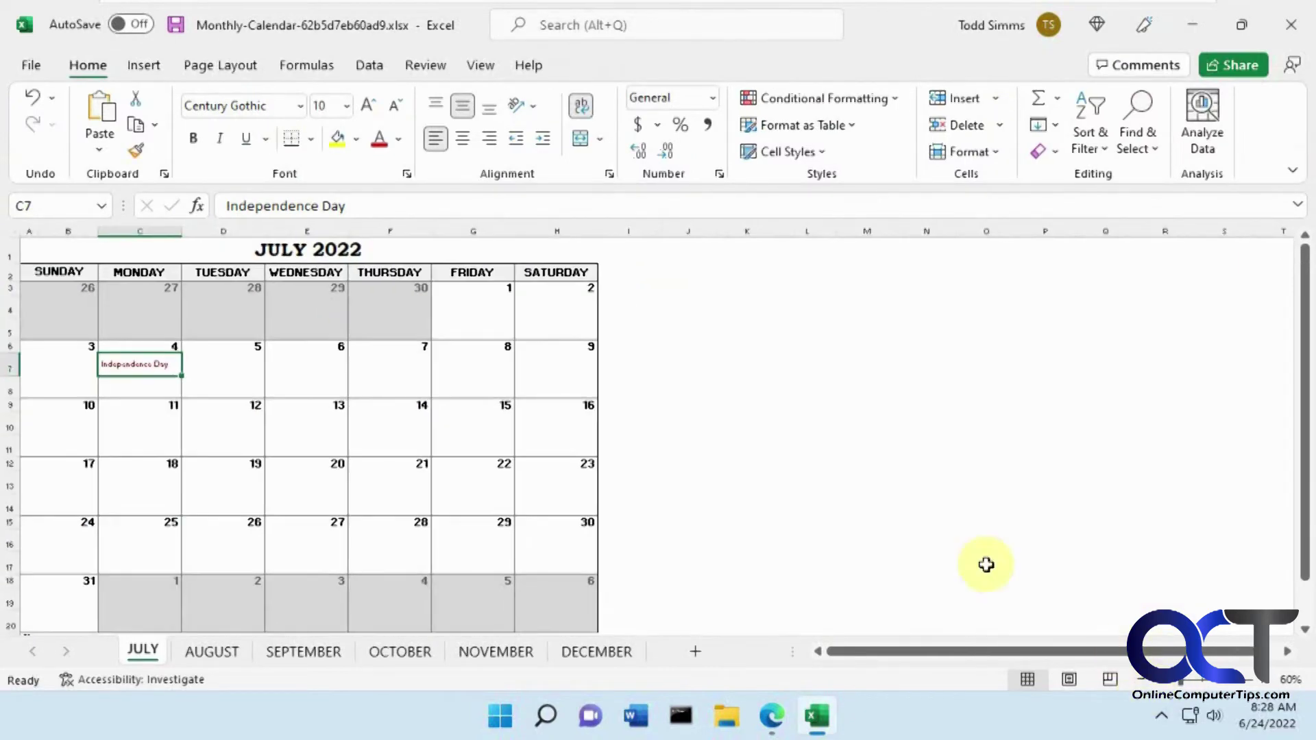
pyautogui.scroll(-1, 914, 506)
pyautogui.scroll(1, 910, 505)
pyautogui.scroll(-1, 907, 505)
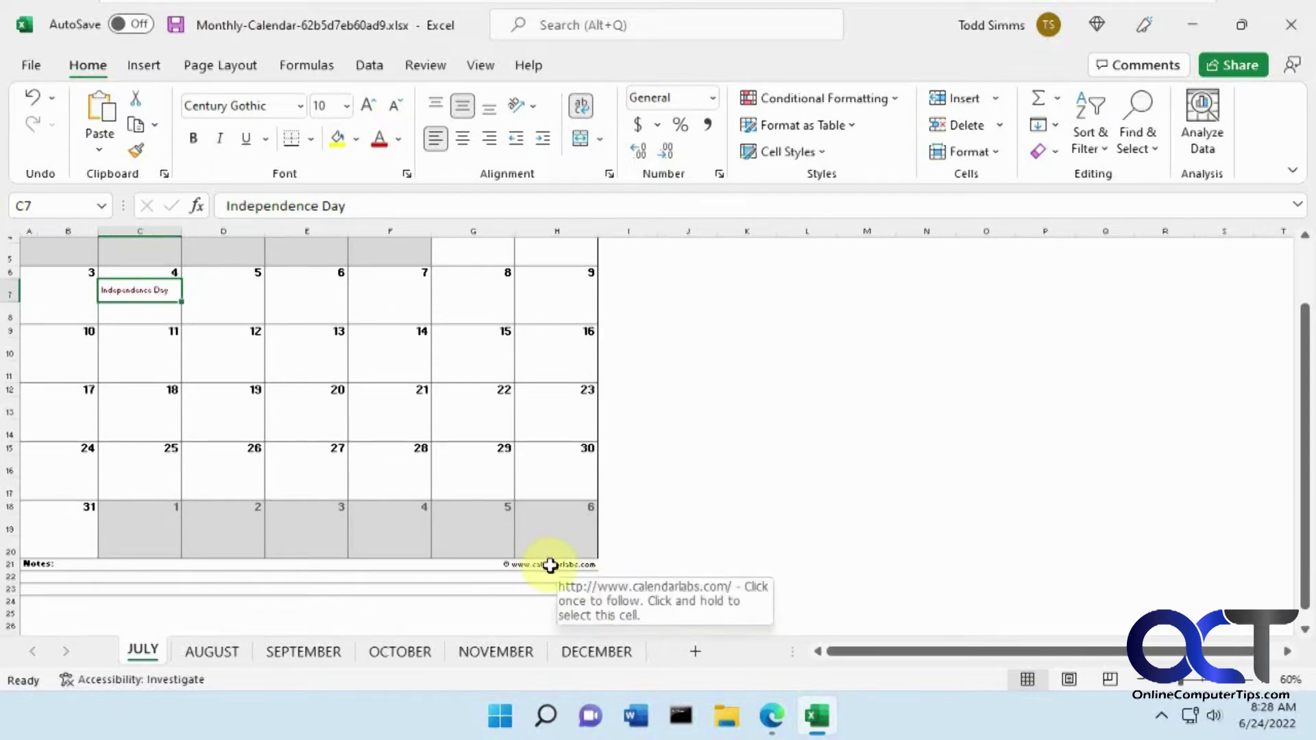
# Select Notes cells G21:I21, then glance at the AUGUST sheet and return to JULY
pyautogui.click(624, 563)
pyautogui.moveTo(623, 563); pyautogui.dragTo(499, 564)
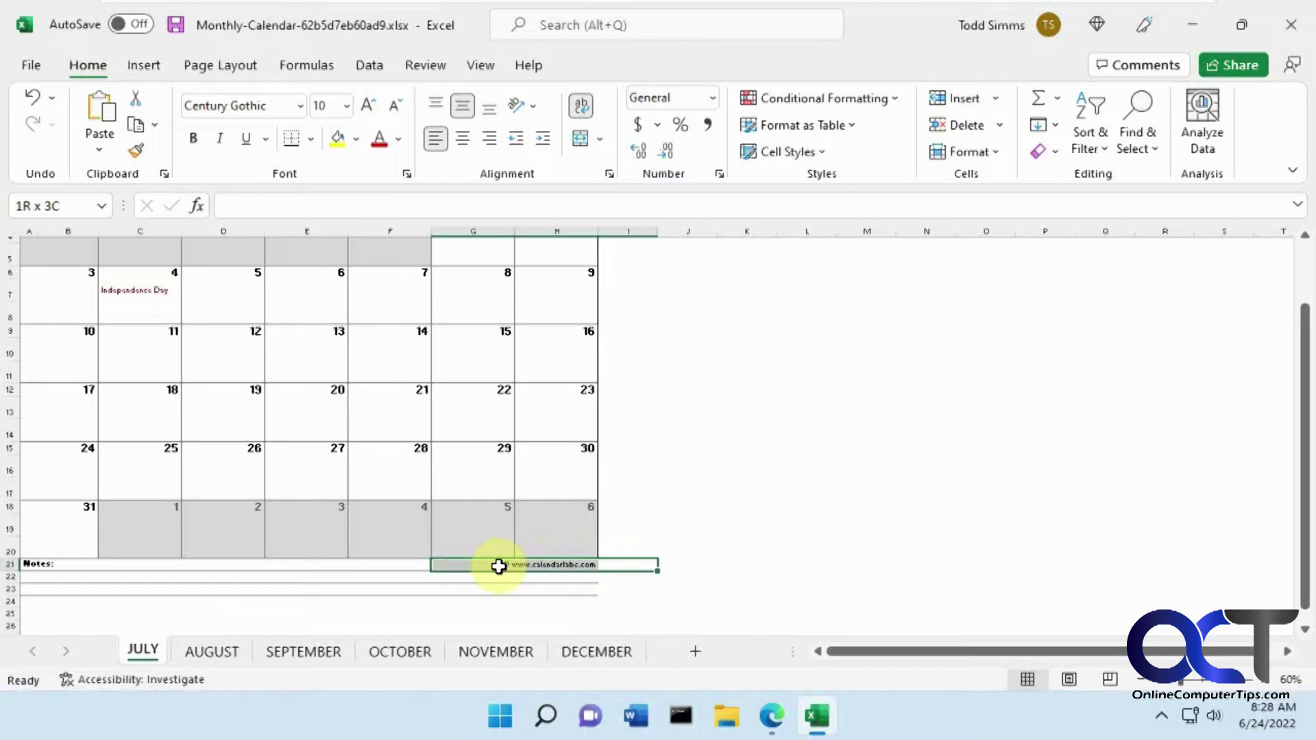
pyautogui.click(857, 507)
pyautogui.click(240, 657)
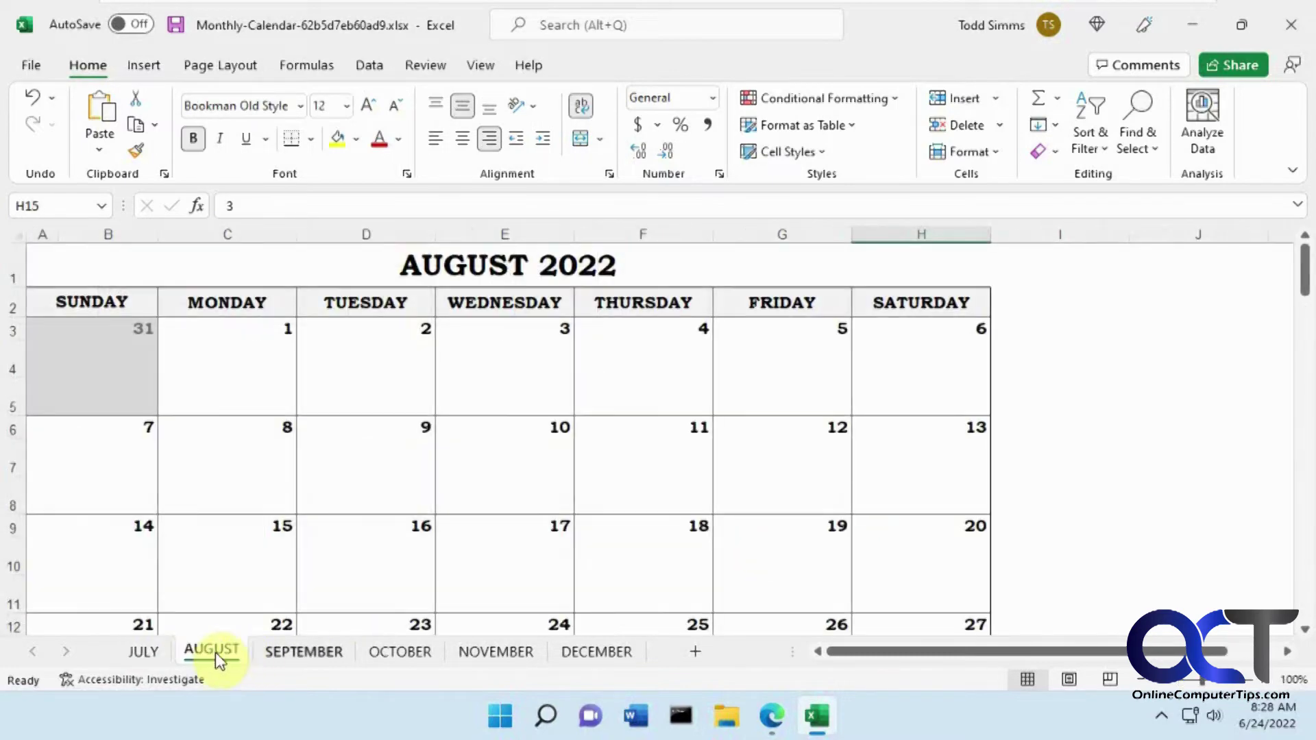
pyautogui.click(147, 652)
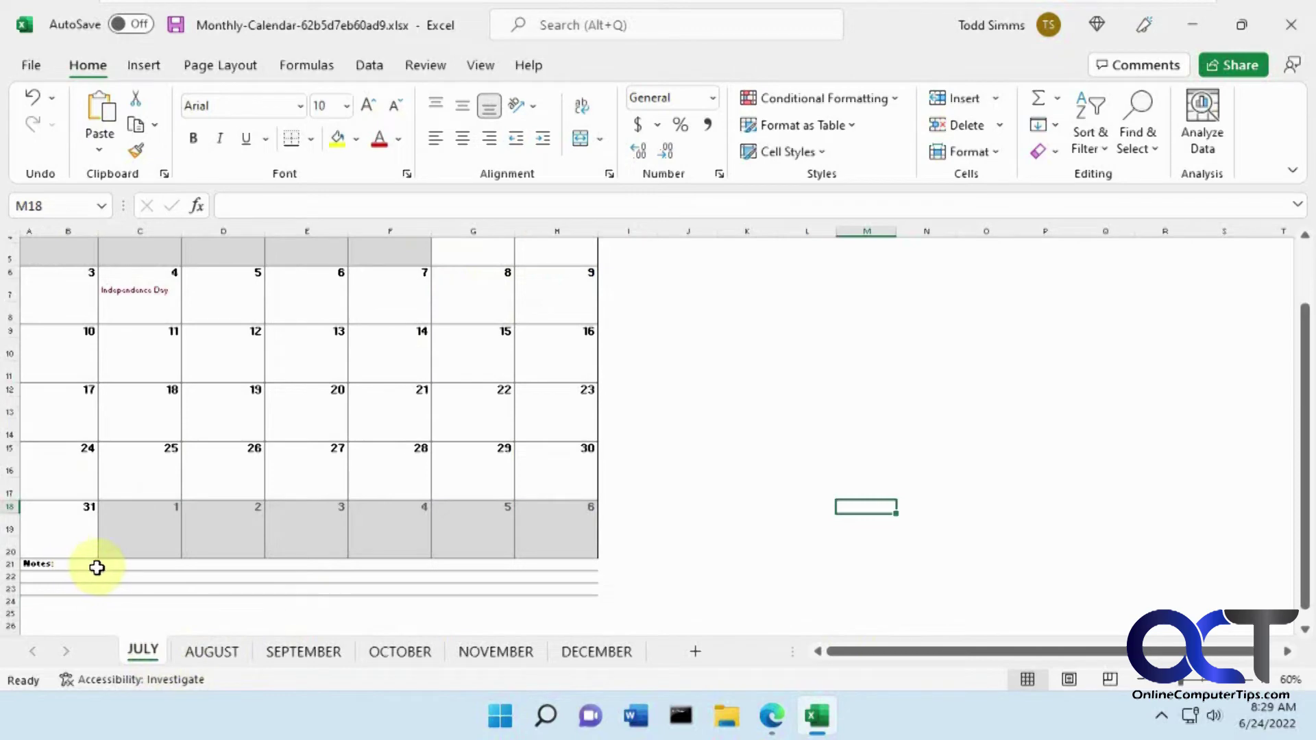
# Enter 'My birthday!' under July 5 and select the July 6 day box E6:E8
pyautogui.click(226, 277)
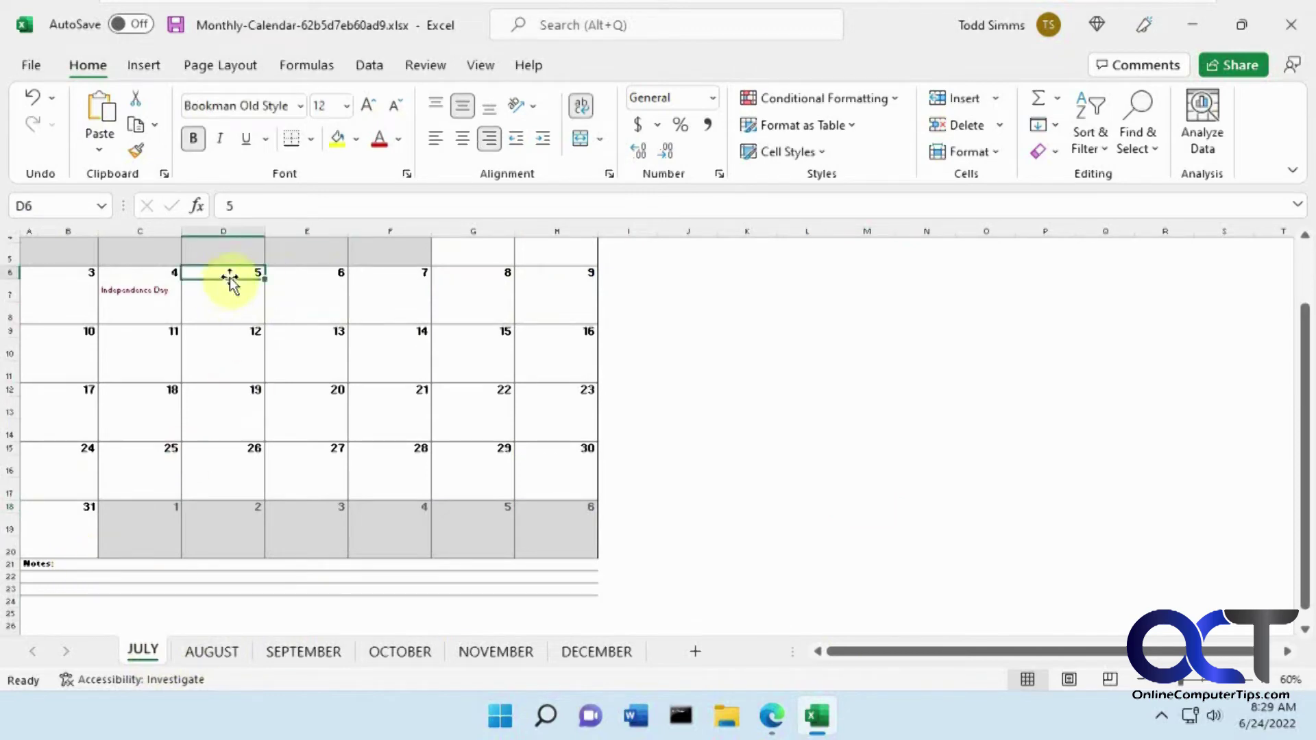
pyautogui.click(231, 294)
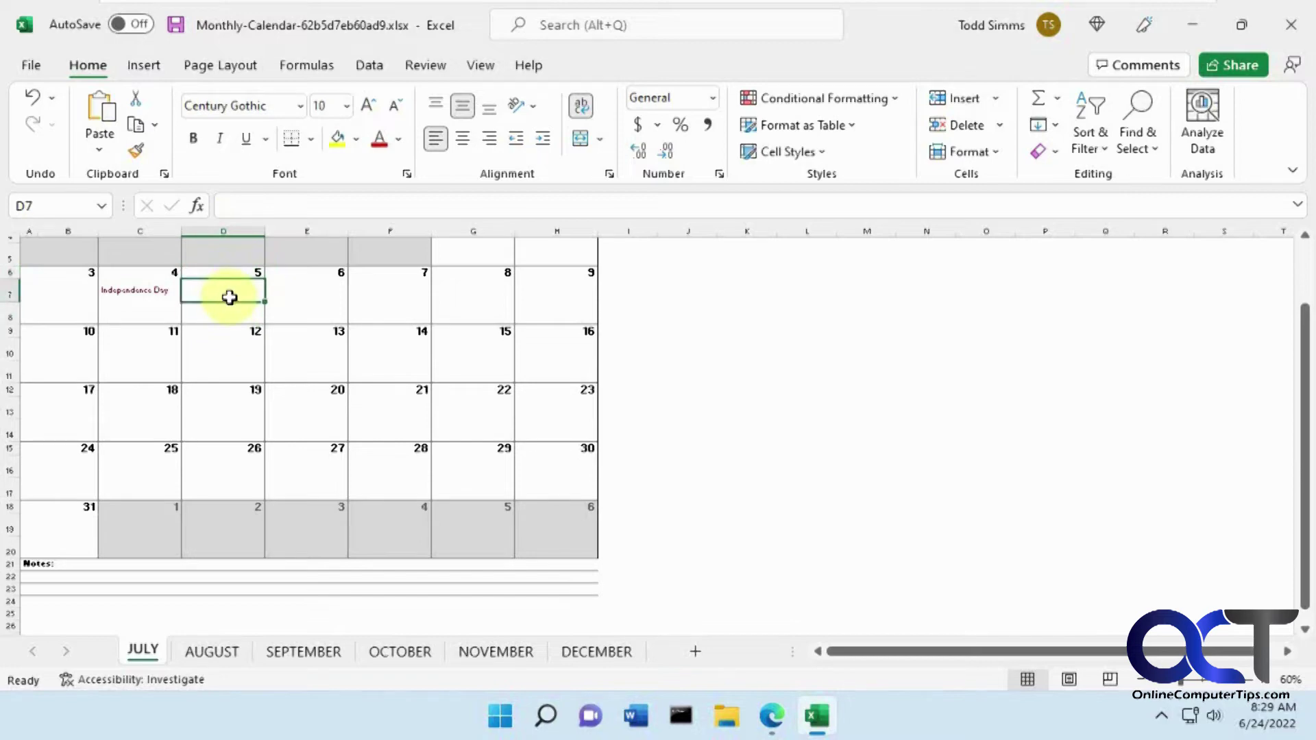
pyautogui.write('My birthday')
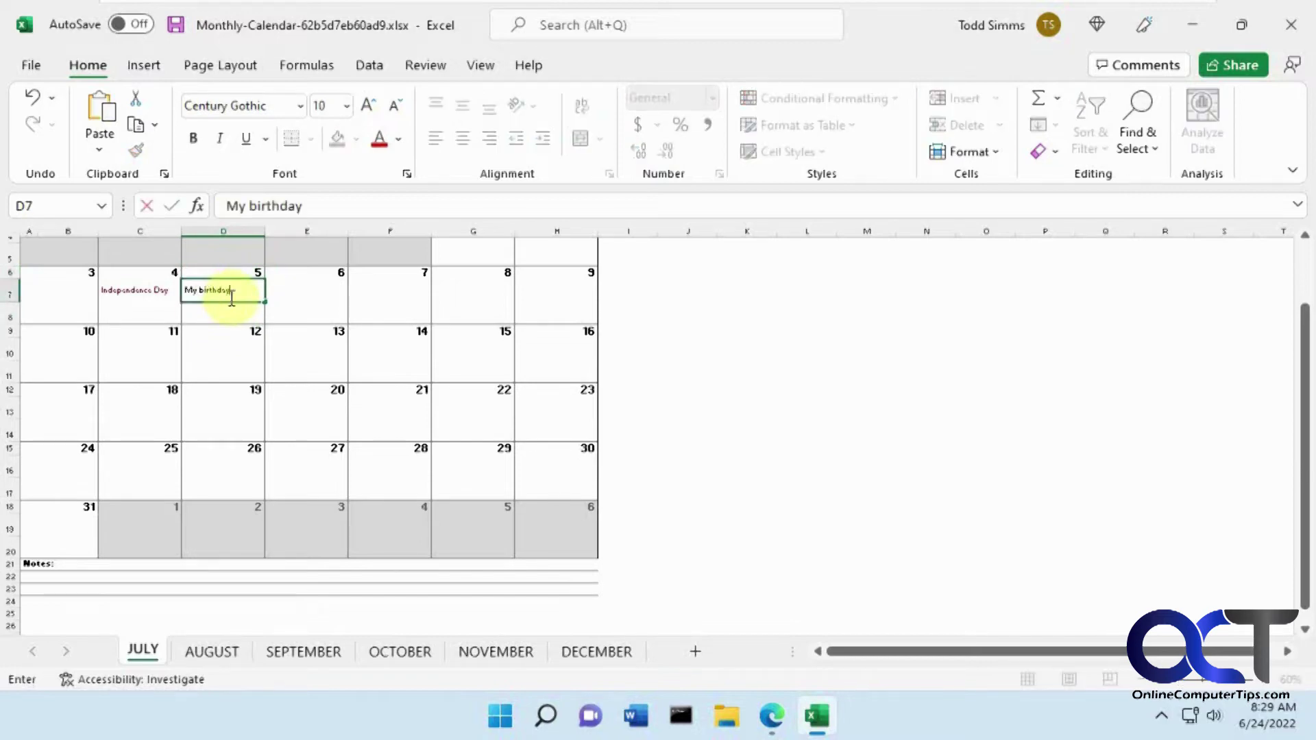
pyautogui.write('!')
pyautogui.press('Return')
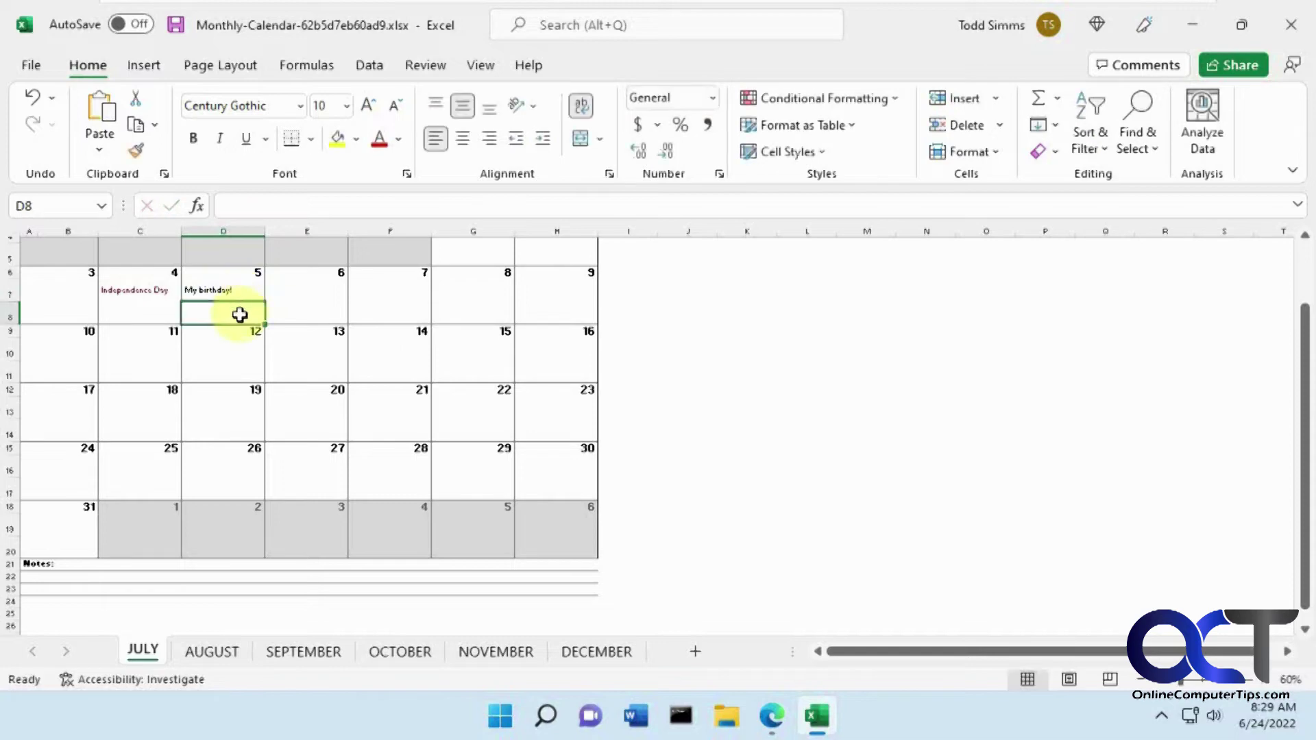
pyautogui.moveTo(308, 273); pyautogui.dragTo(314, 299)
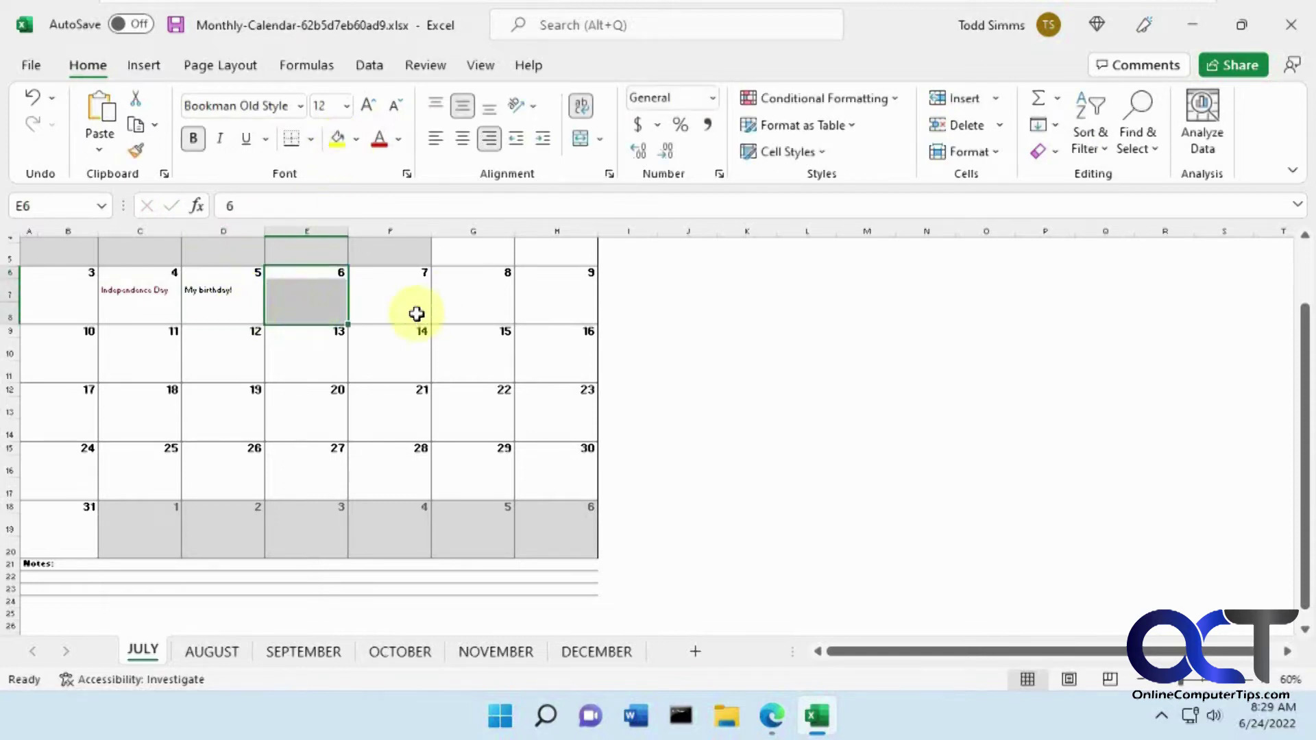
# Fill the July 6 day box with Yellow from Standard Colors
pyautogui.click(356, 139)
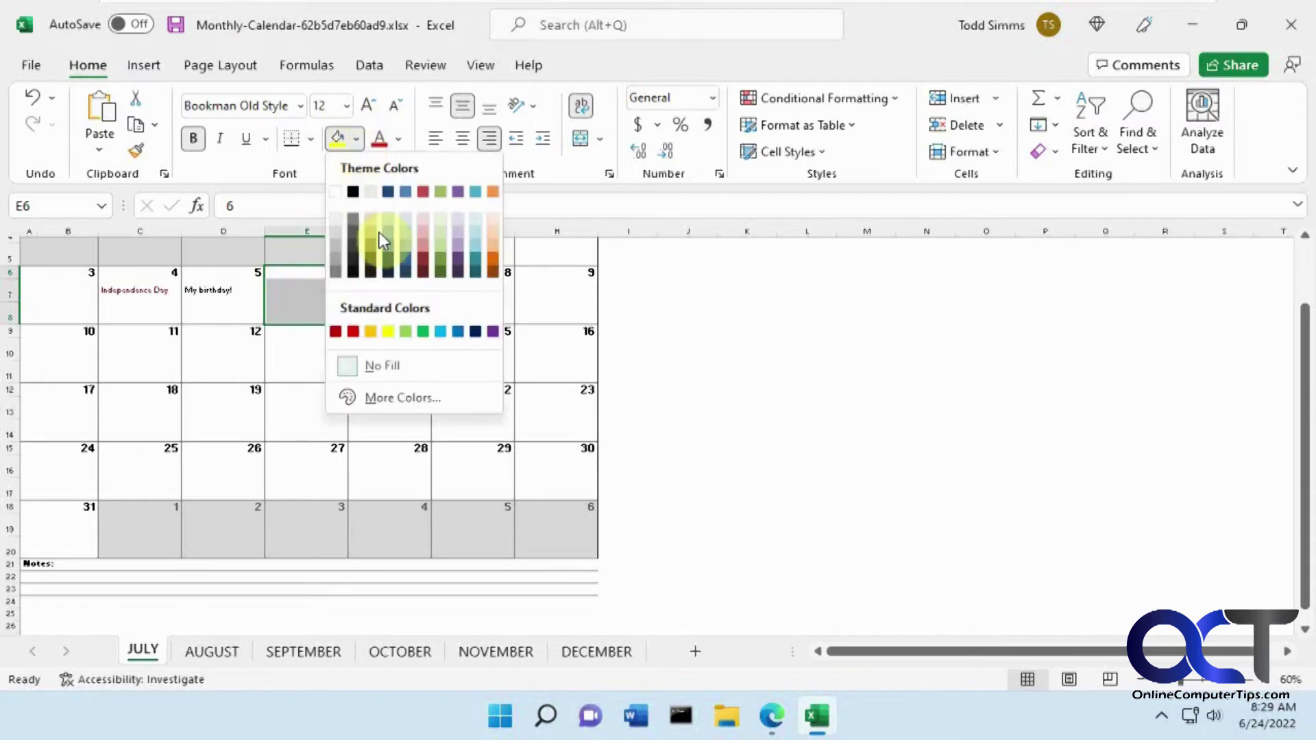
pyautogui.click(388, 332)
pyautogui.click(759, 357)
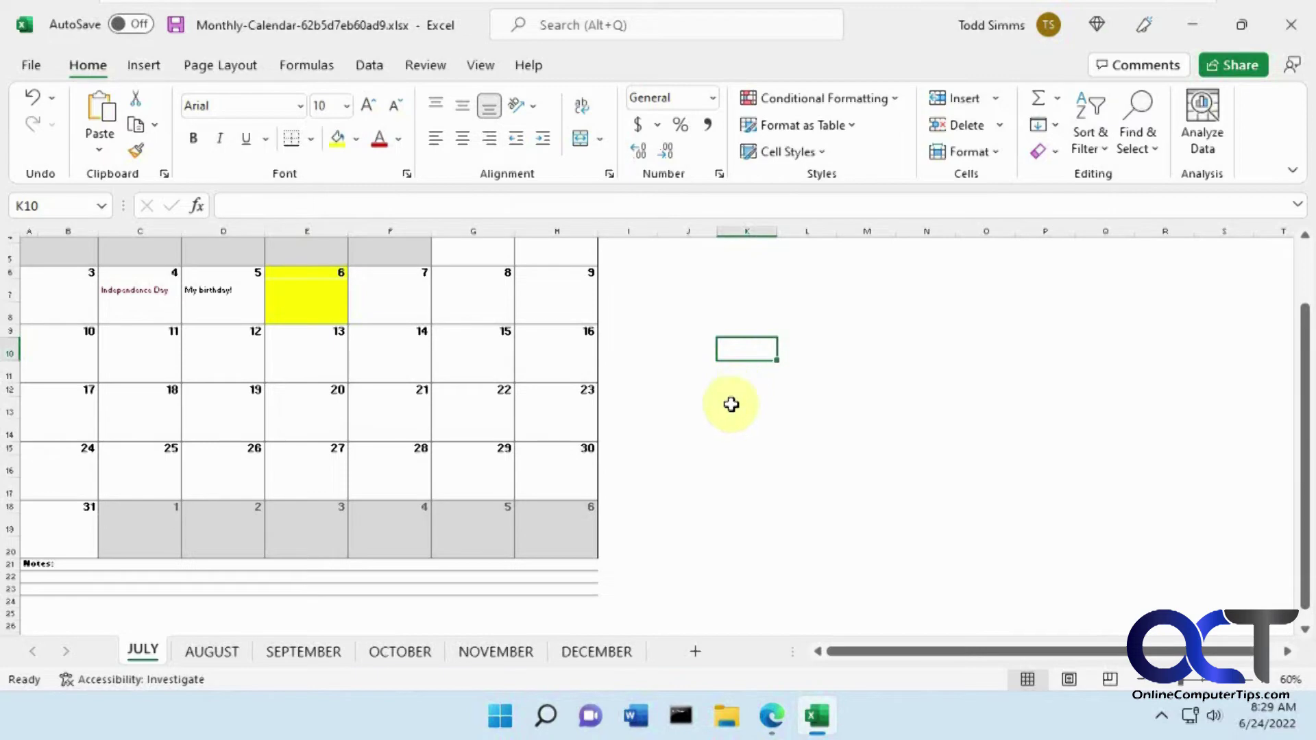
pyautogui.scroll(2, 733, 424)
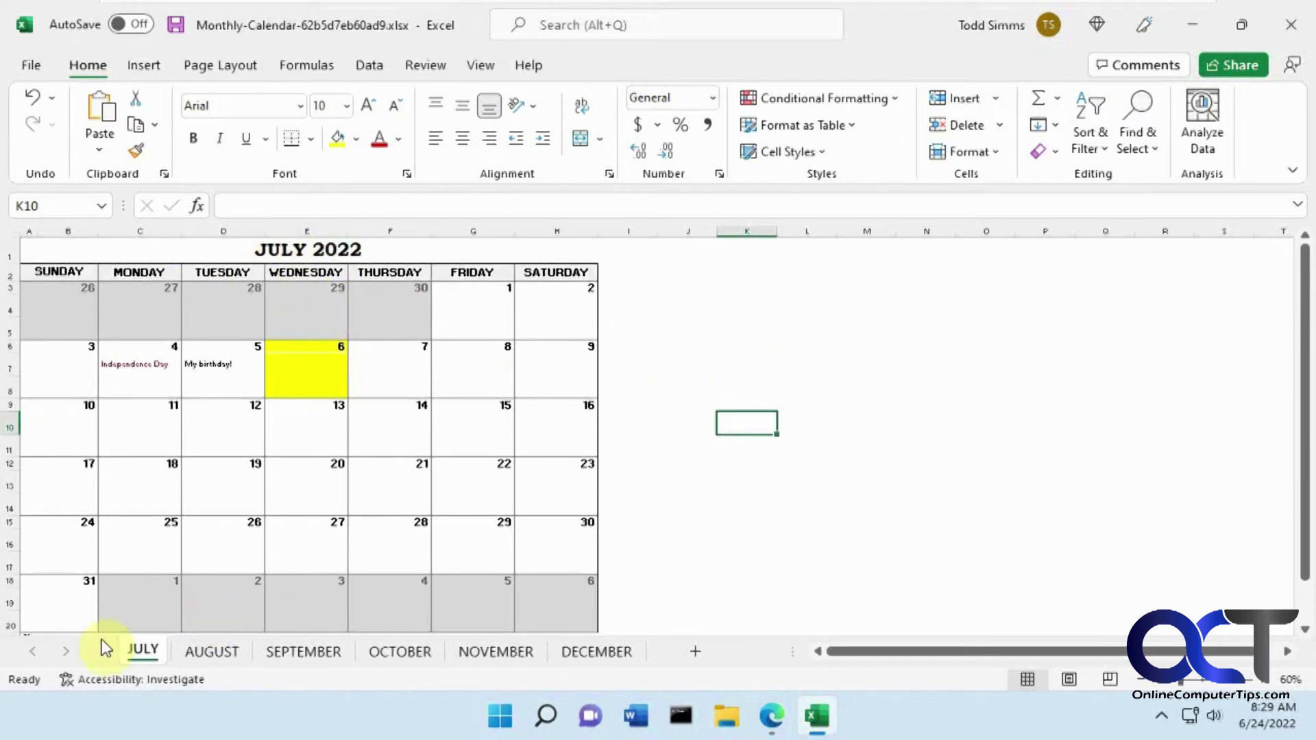
# Browse the AUGUST, SEPTEMBER and OCTOBER sheets, then return to JULY
pyautogui.click(197, 658)
pyautogui.click(302, 651)
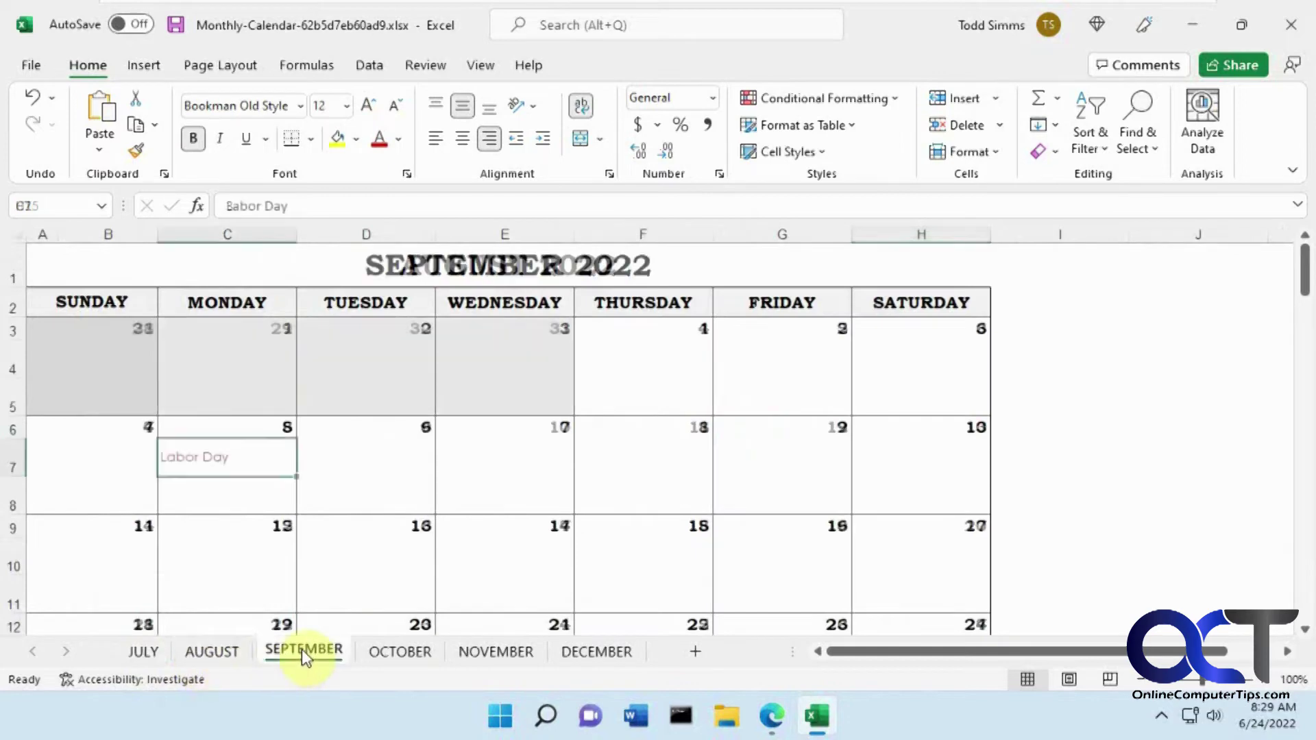
pyautogui.click(398, 651)
pyautogui.click(298, 652)
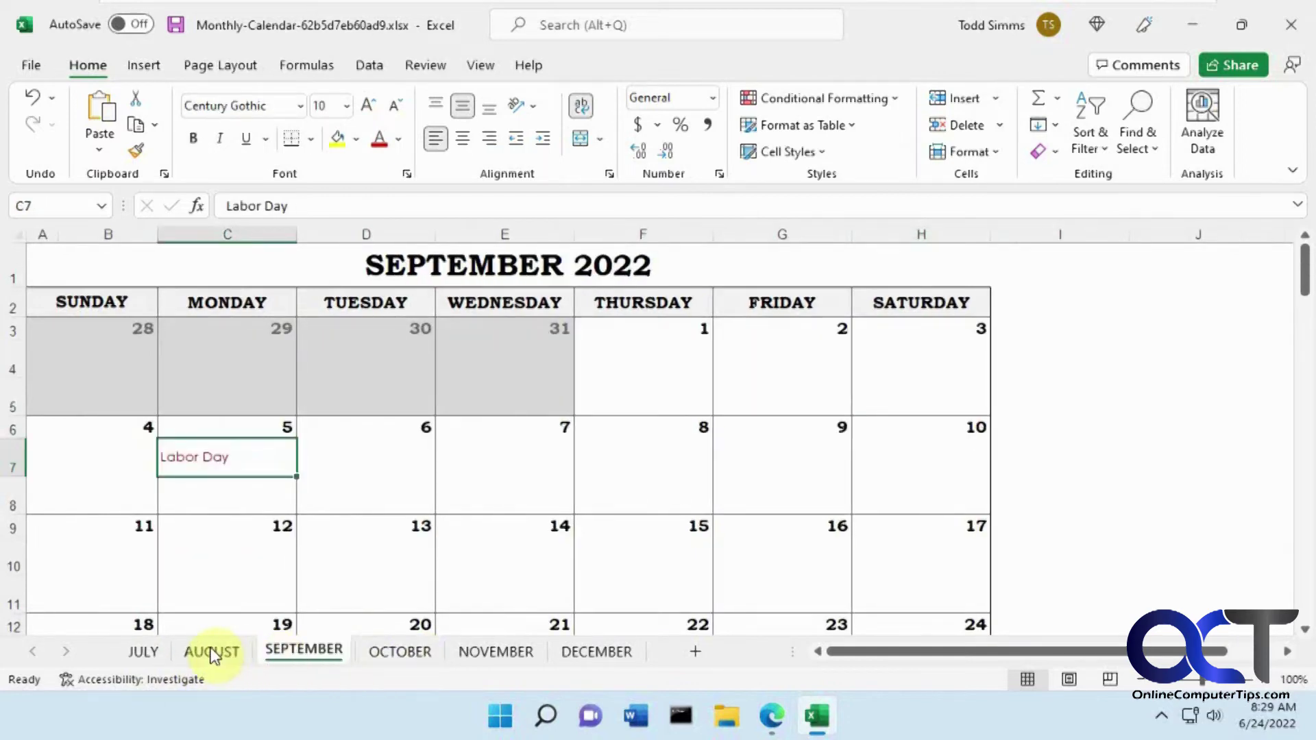
pyautogui.click(212, 652)
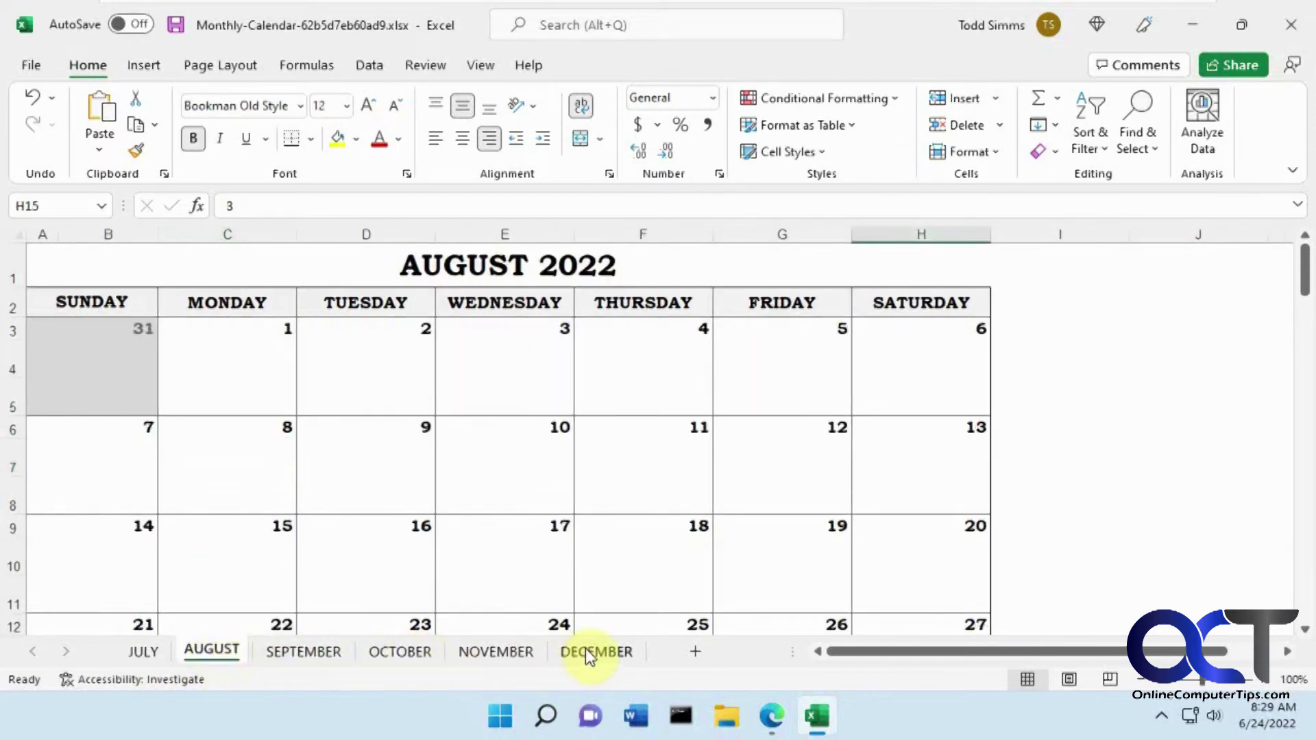
pyautogui.click(152, 655)
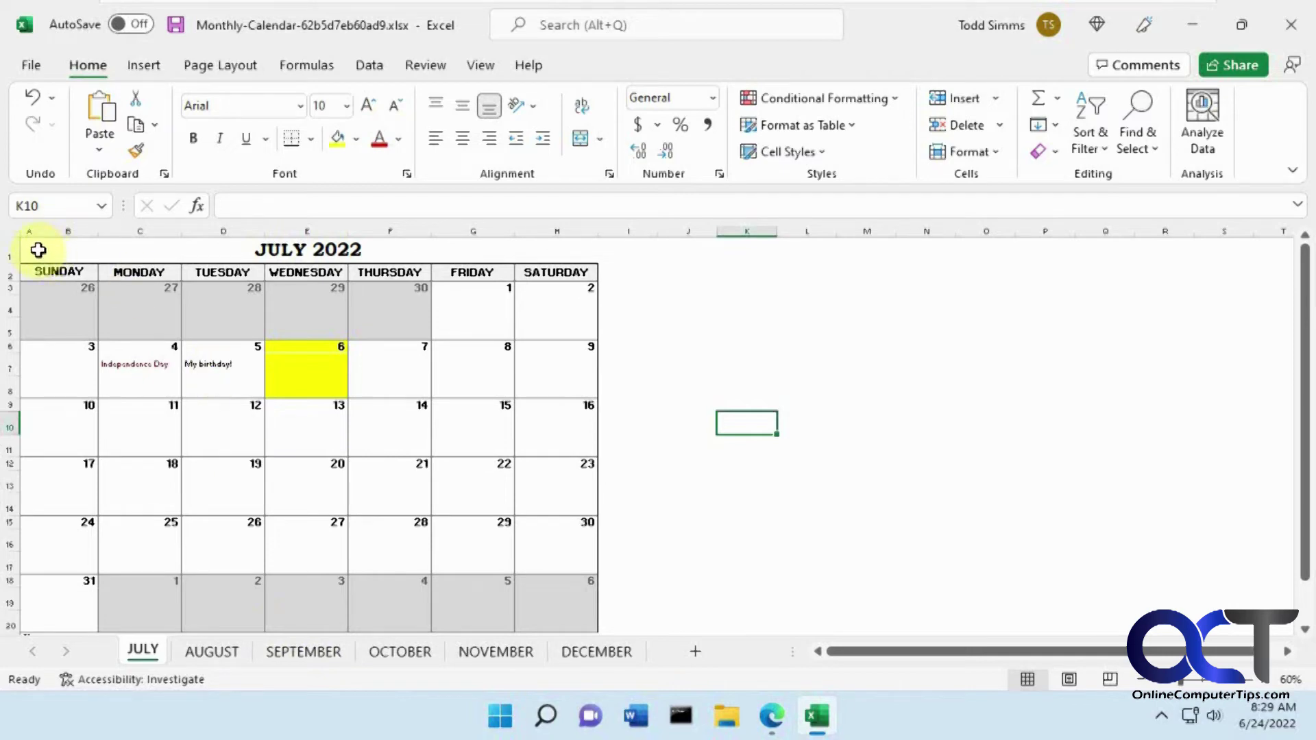
# Create a new blank workbook, Book1, then bring the July calendar workbook back to the front
pyautogui.click(32, 63)
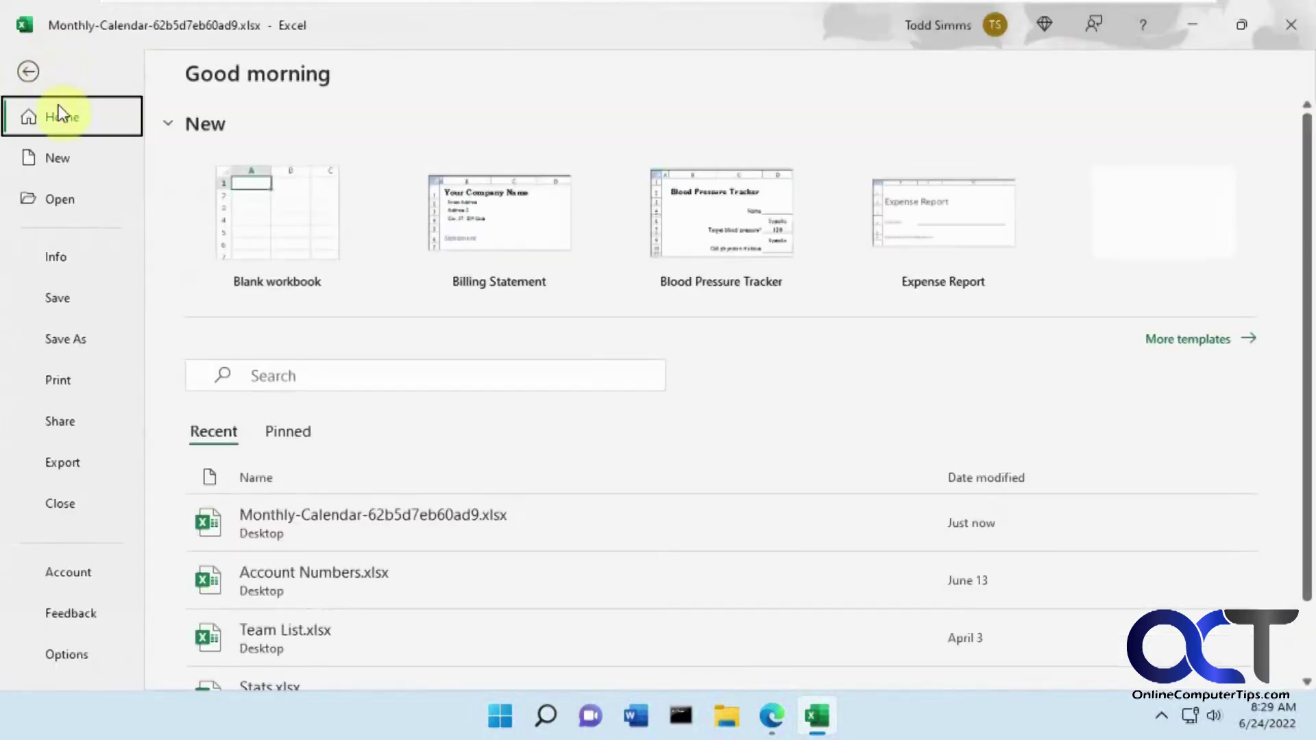
pyautogui.click(60, 159)
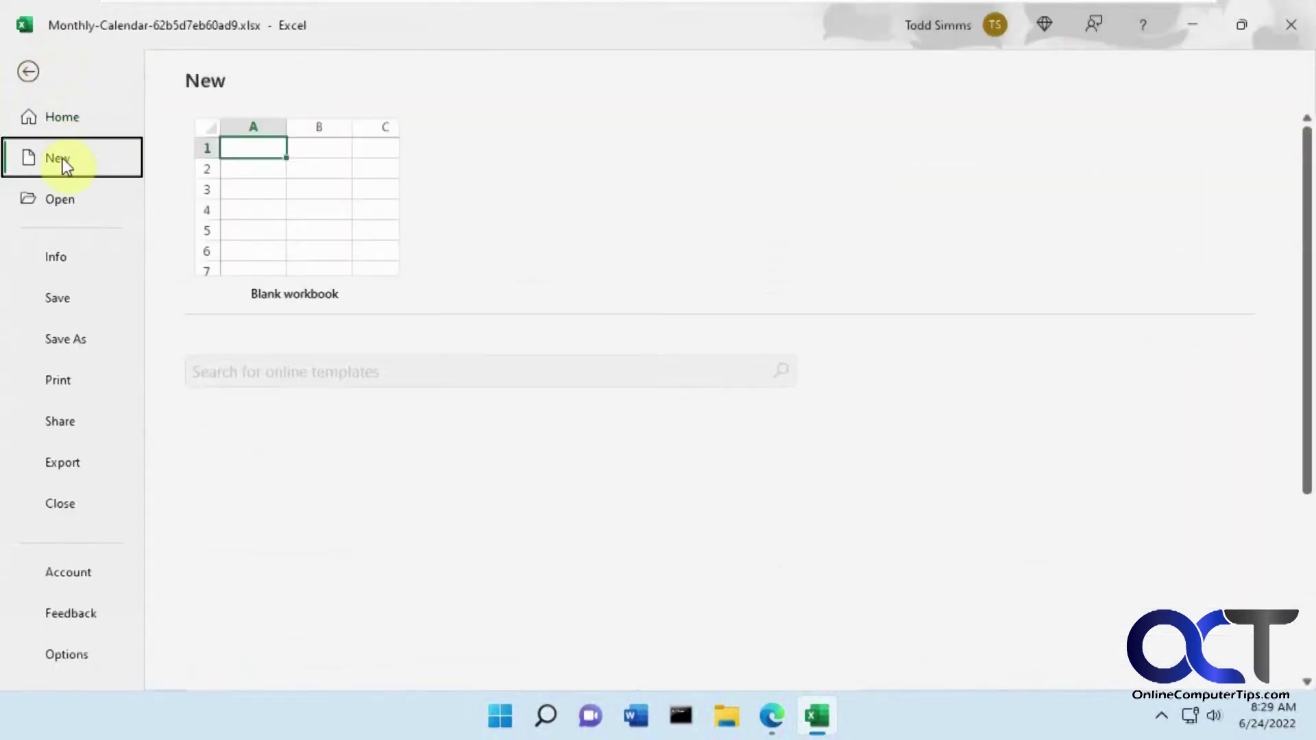
pyautogui.click(303, 215)
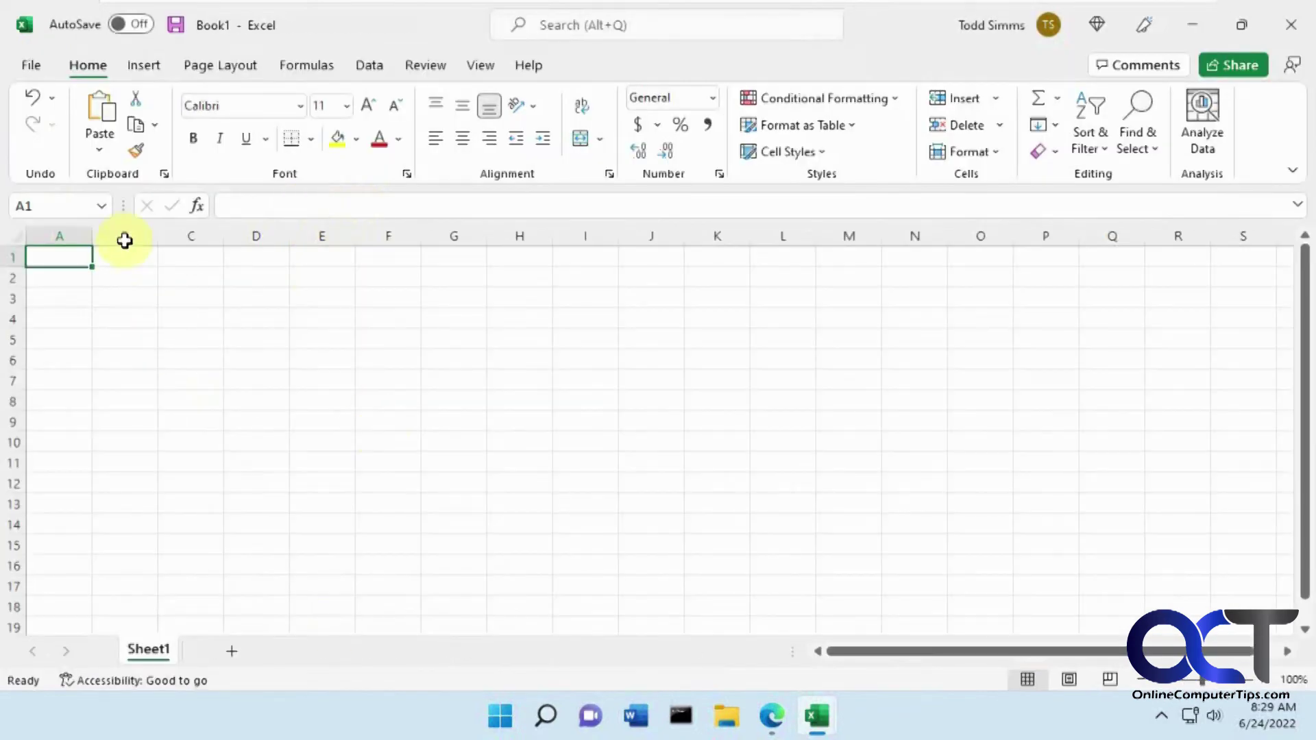
pyautogui.click(814, 712)
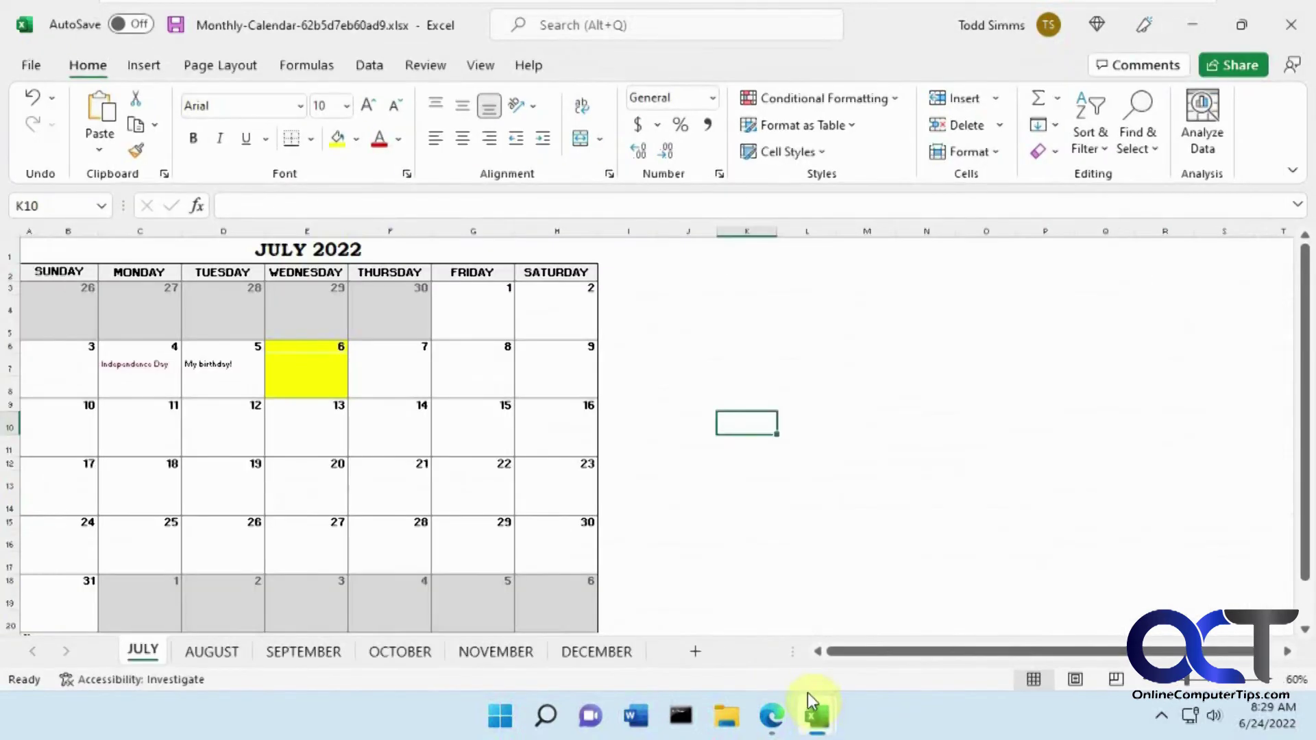
pyautogui.click(812, 710)
pyautogui.moveTo(828, 720)
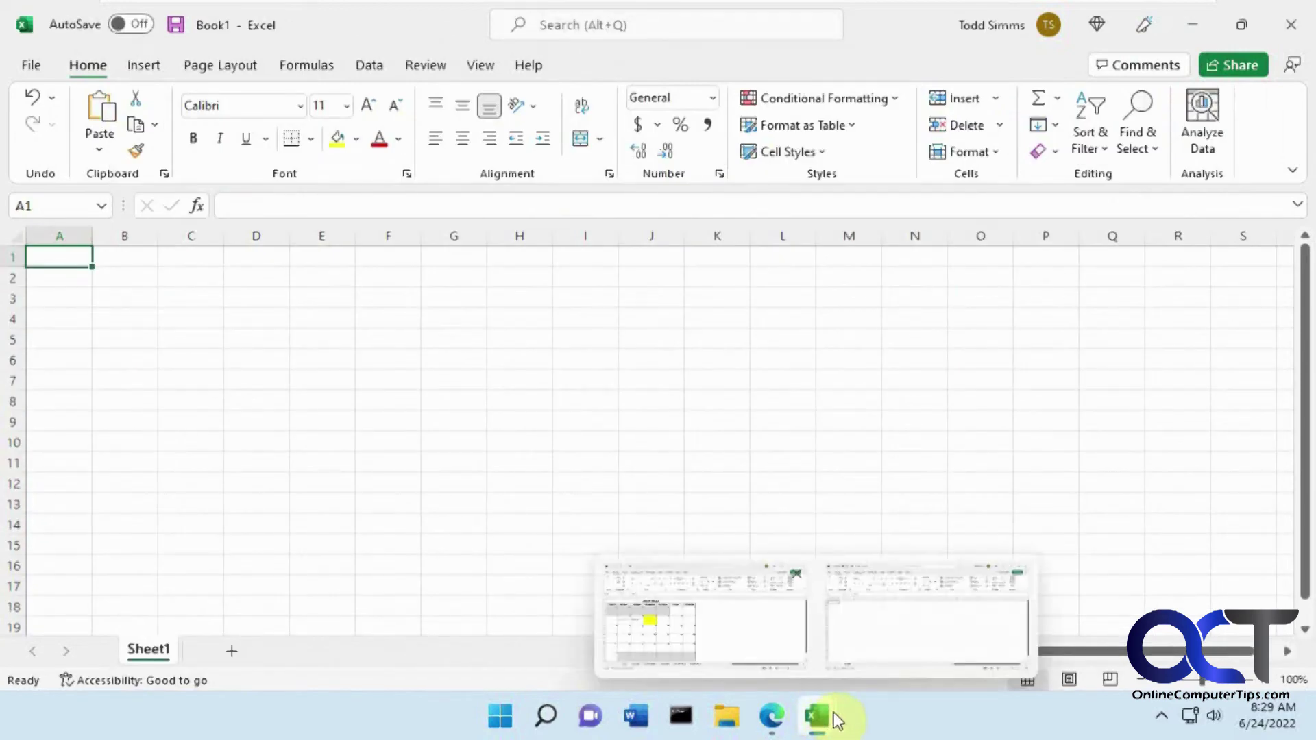
pyautogui.click(754, 640)
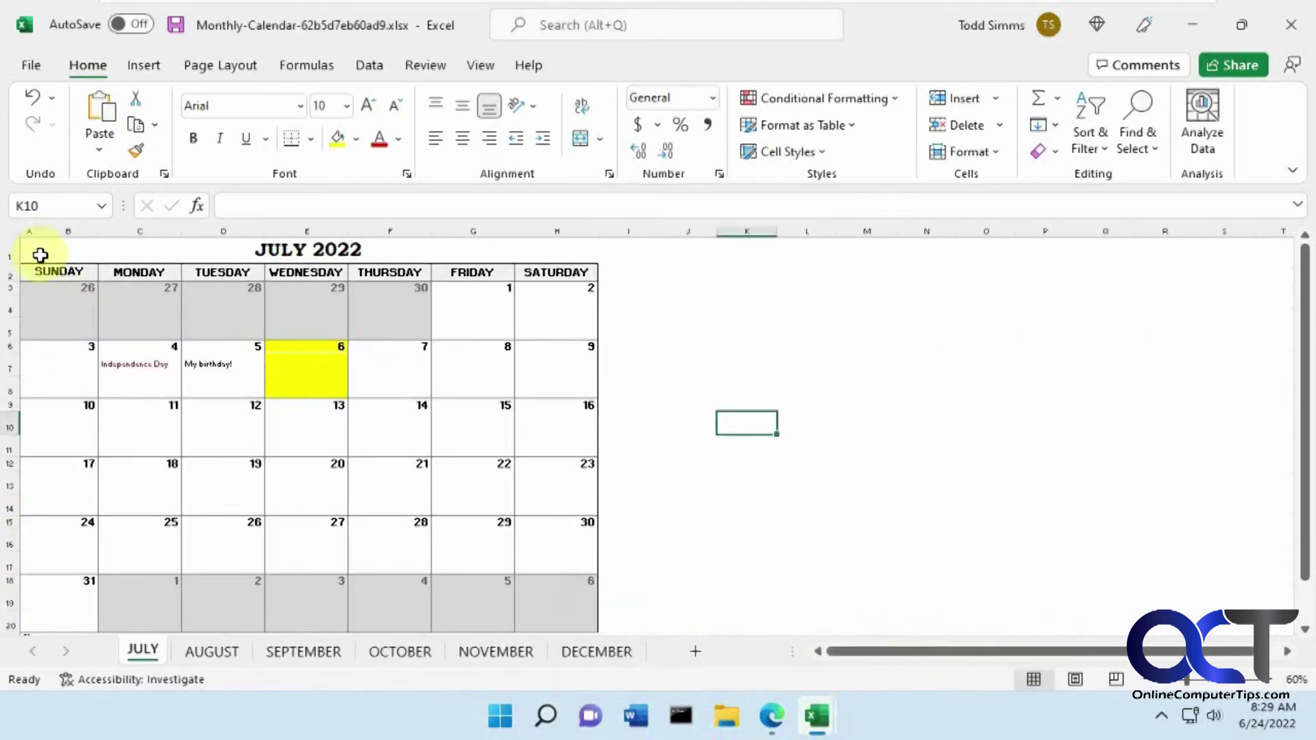
# Copy the July calendar A1:H20 and paste it at A1 in Book1
pyautogui.moveTo(39, 249); pyautogui.dragTo(501, 625)
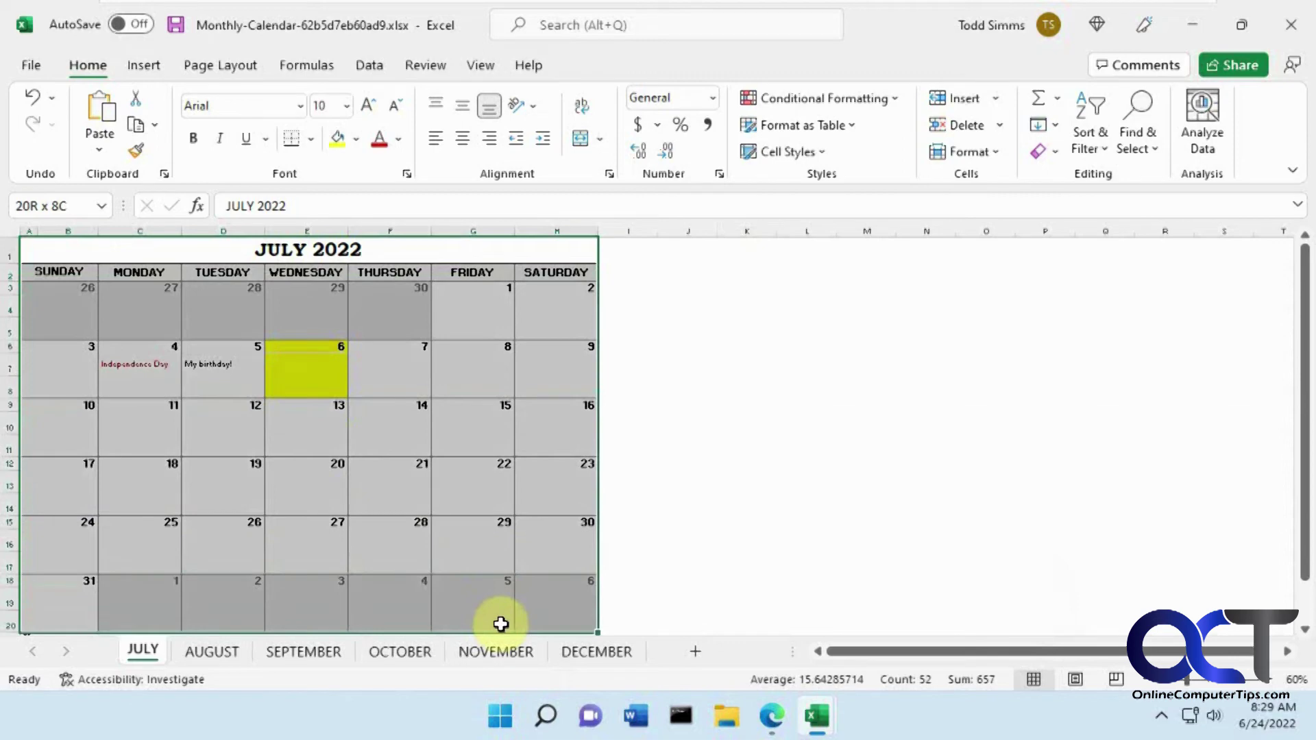
pyautogui.hotkey('ctrl', 'c')
pyautogui.moveTo(812, 713)
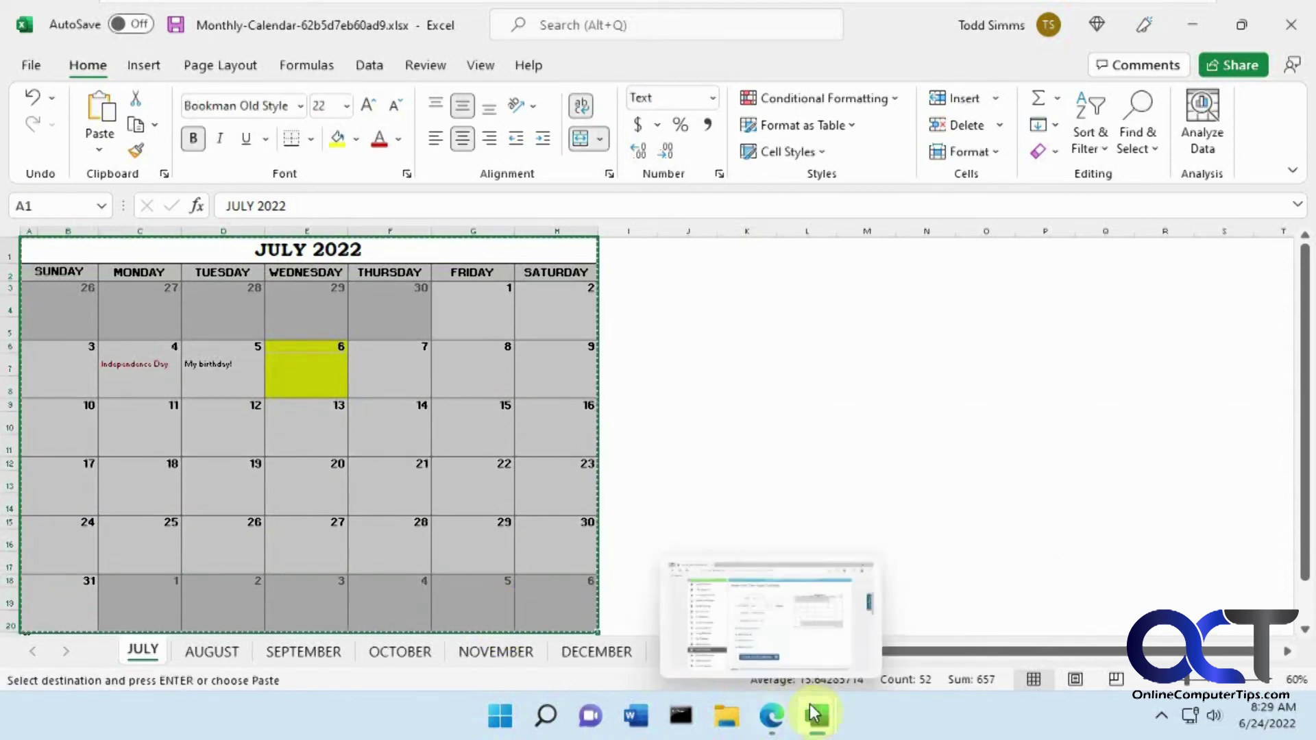
pyautogui.click(865, 644)
pyautogui.hotkey('ctrl', 'v')
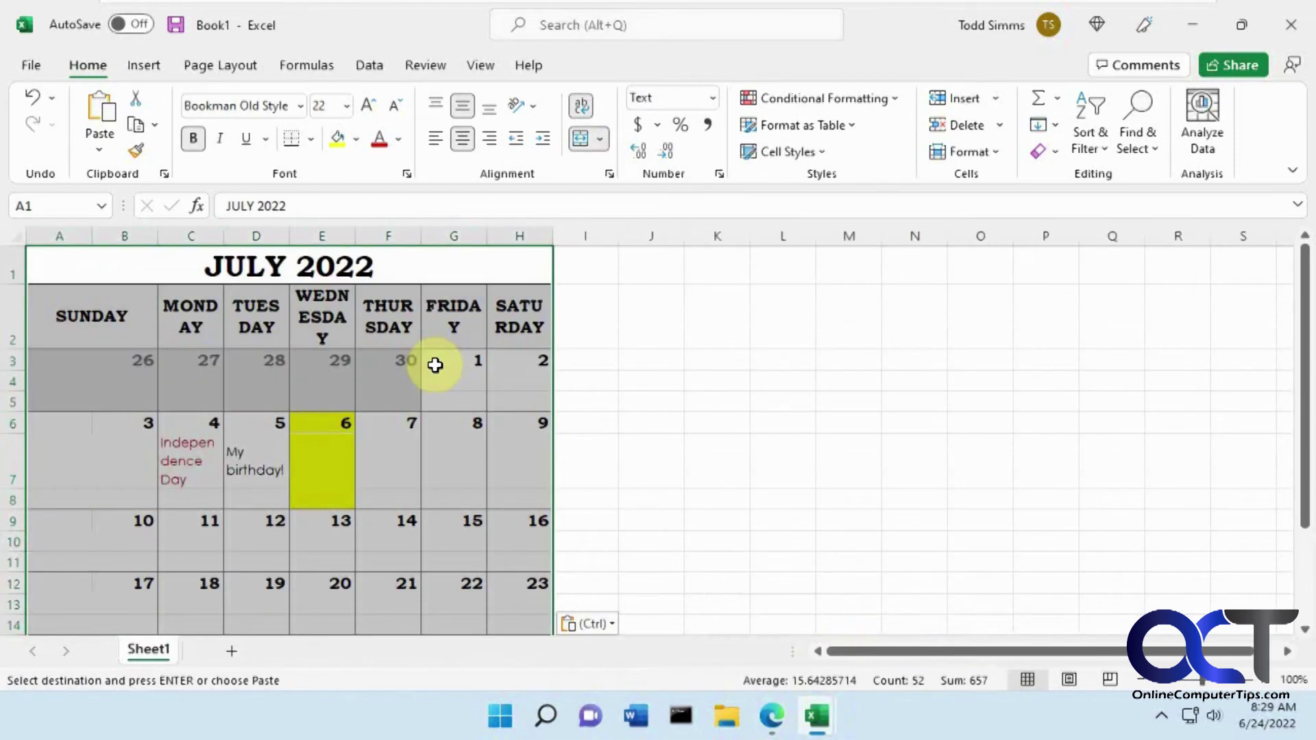
pyautogui.click(641, 381)
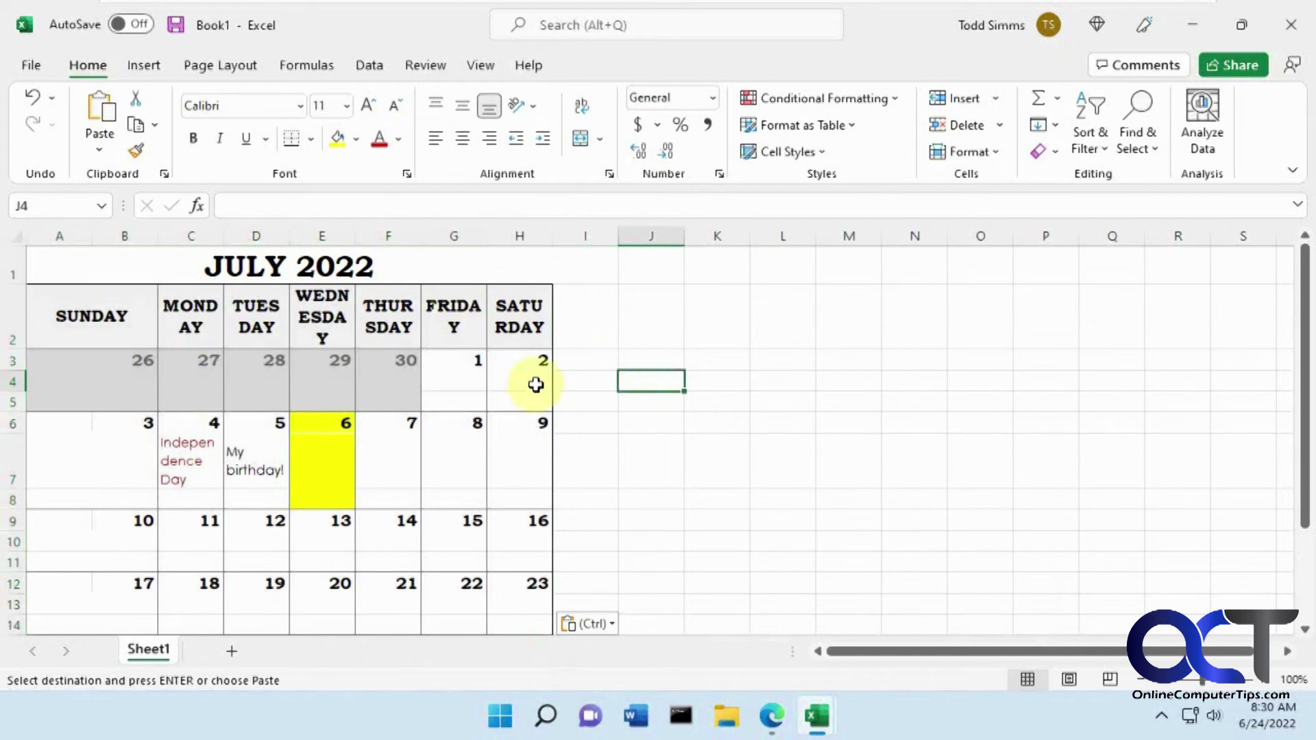
pyautogui.moveTo(816, 716)
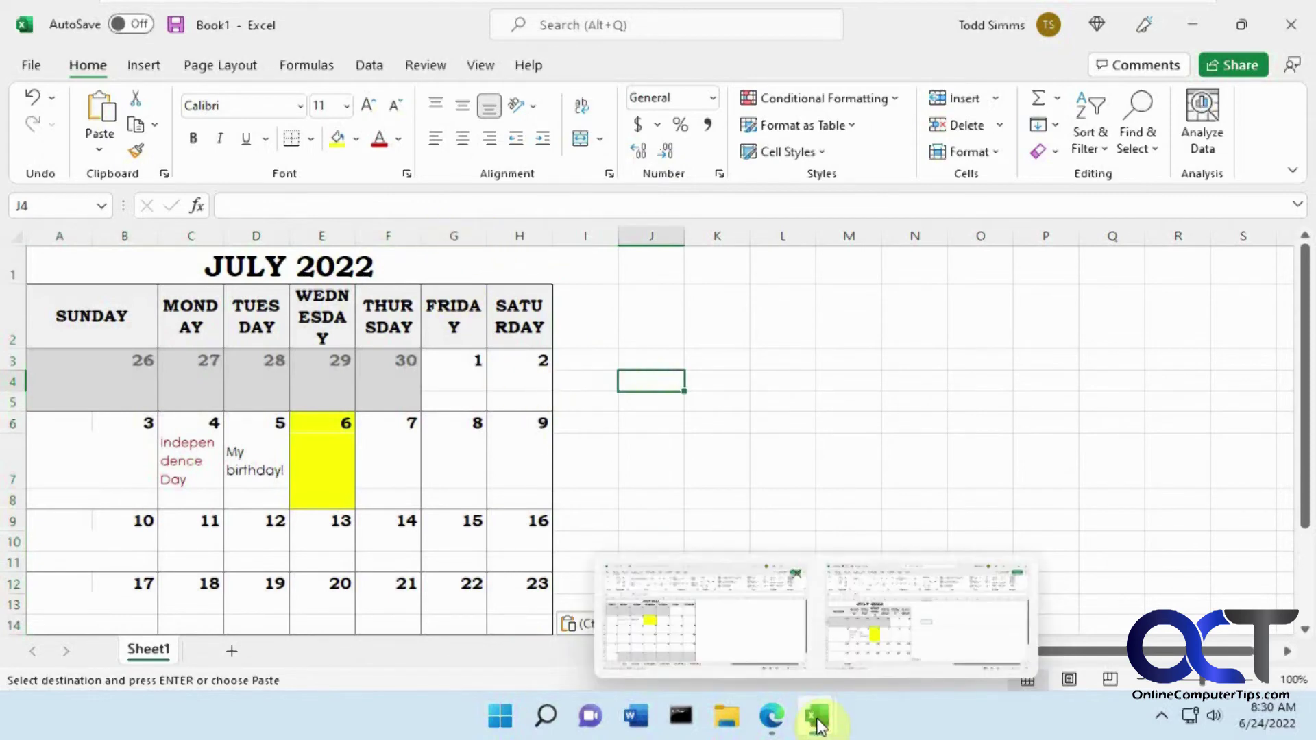
pyautogui.click(752, 656)
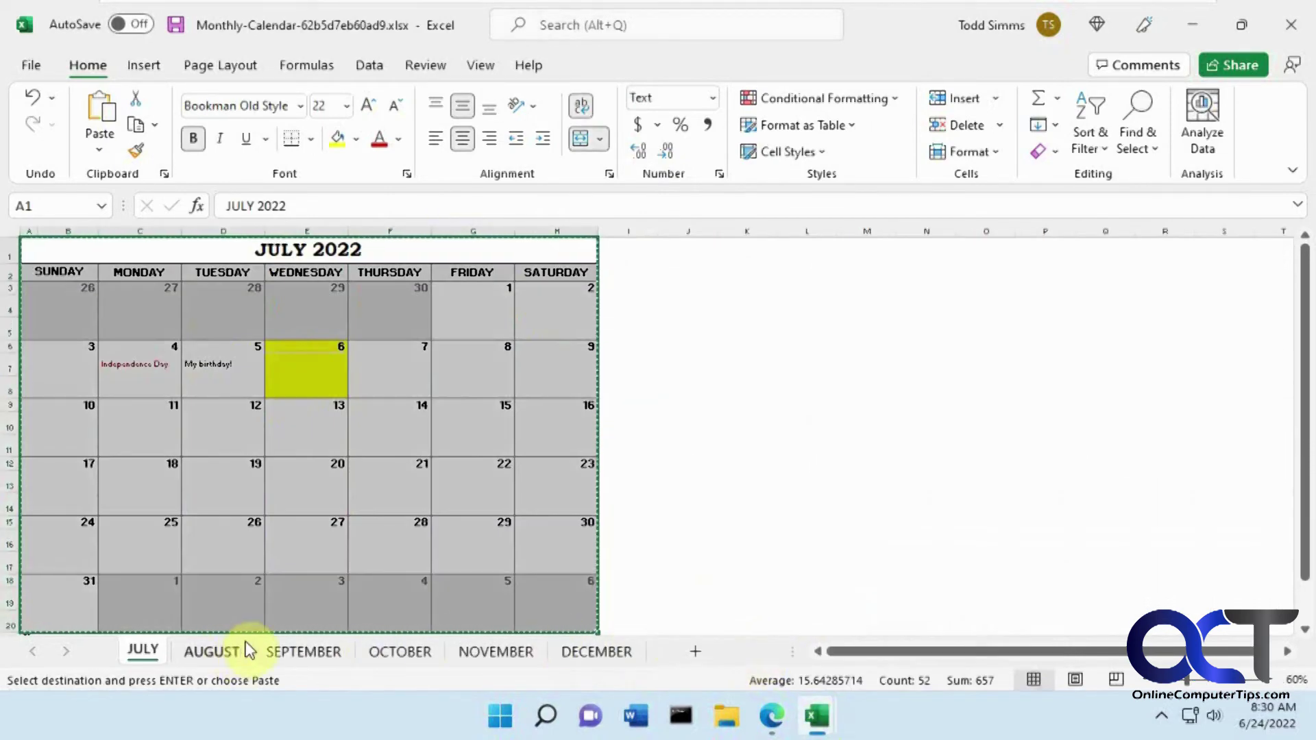
# Copy the JULY sheet to the end of Book1 via Move or Copy with Create a copy
pyautogui.rightClick(140, 649)
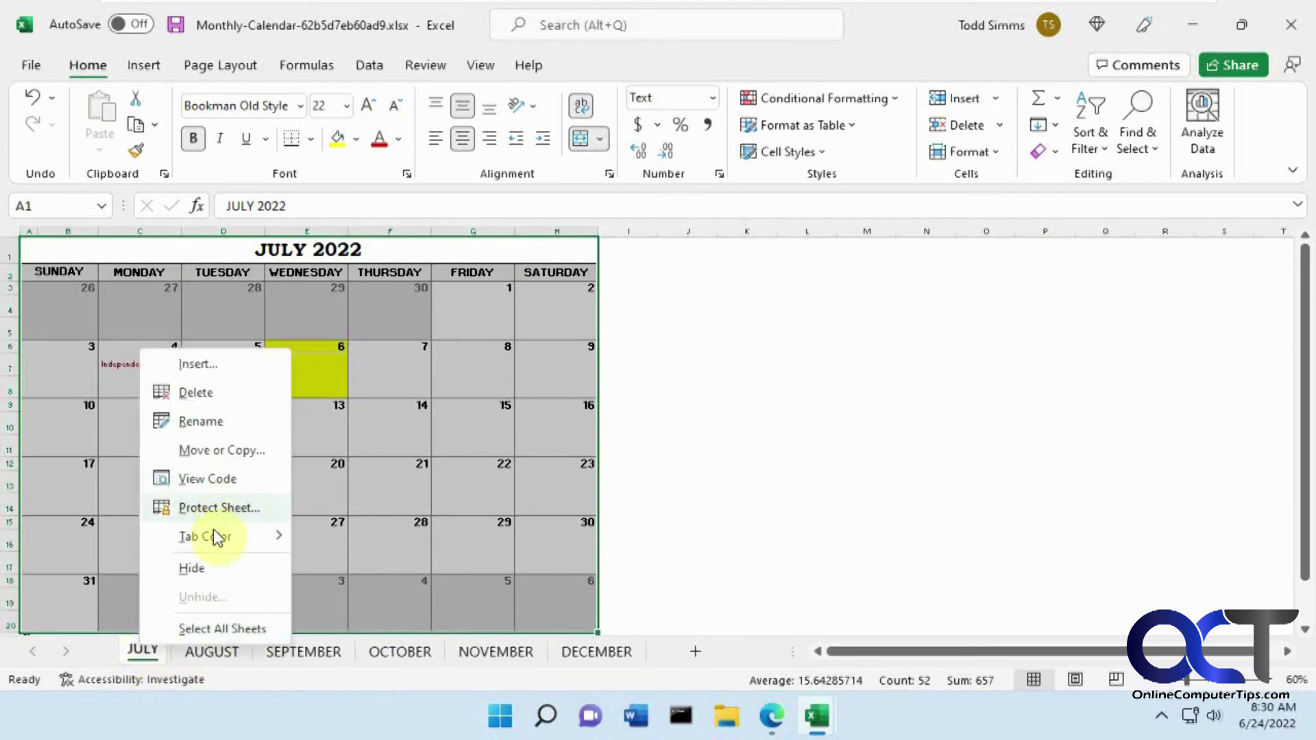
pyautogui.click(233, 450)
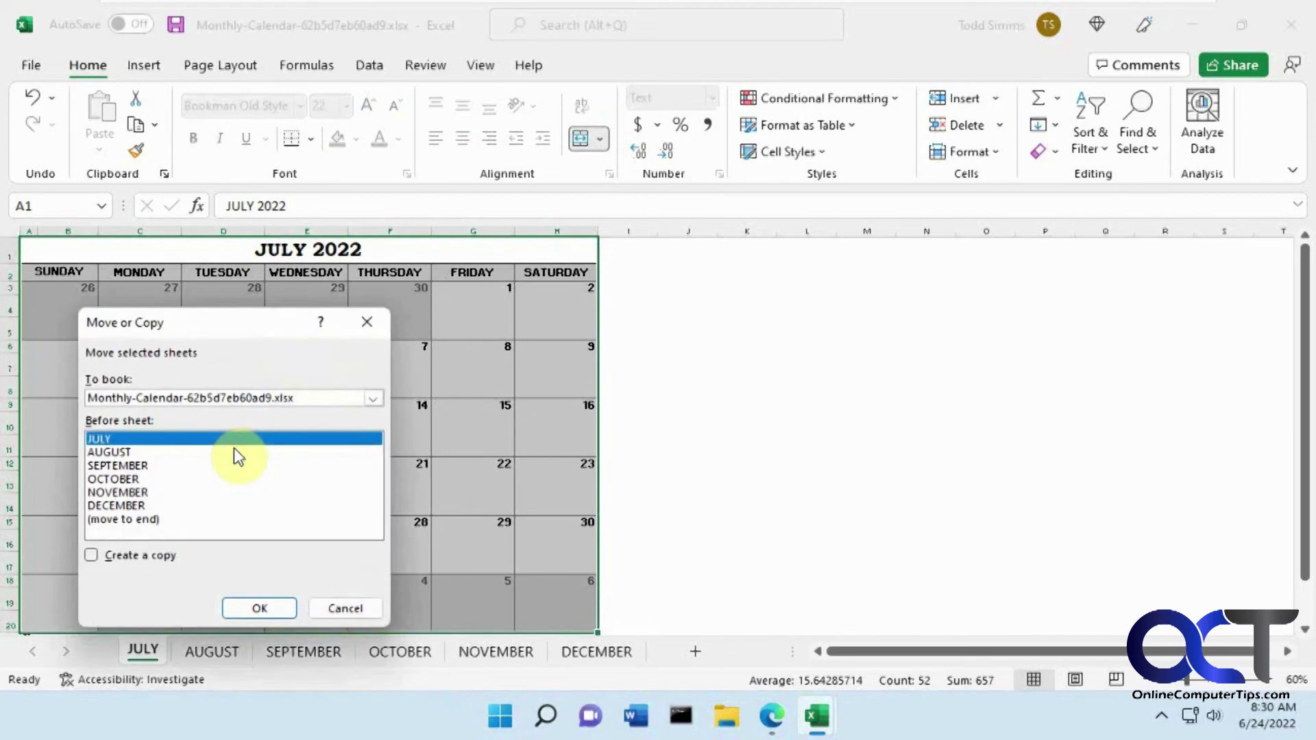
pyautogui.click(157, 396)
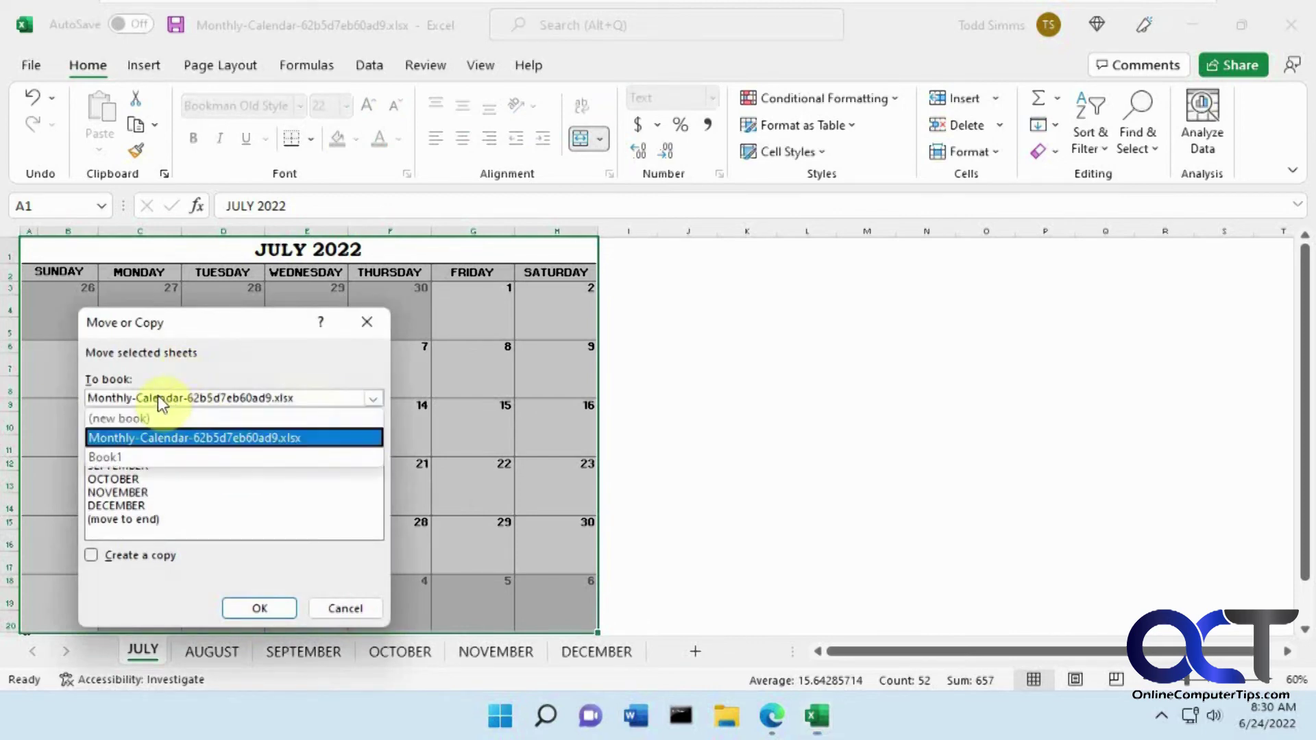
pyautogui.click(137, 456)
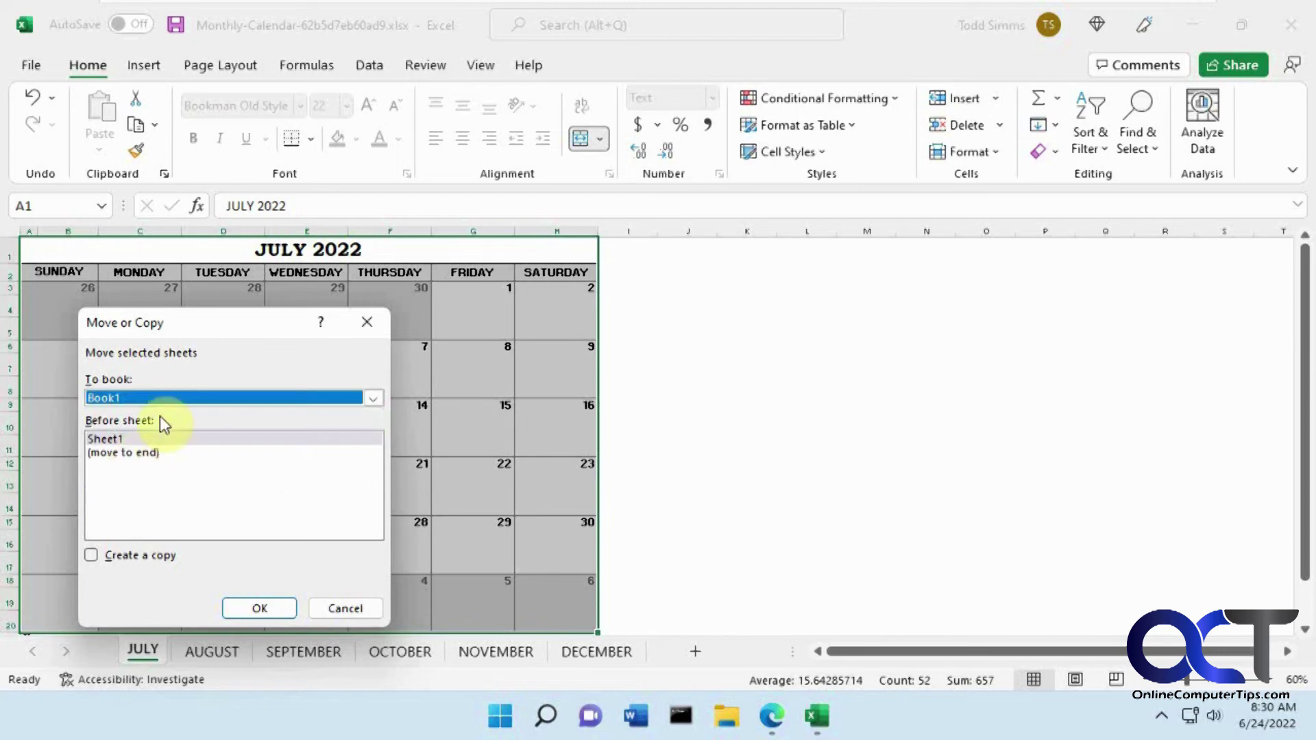
pyautogui.click(123, 453)
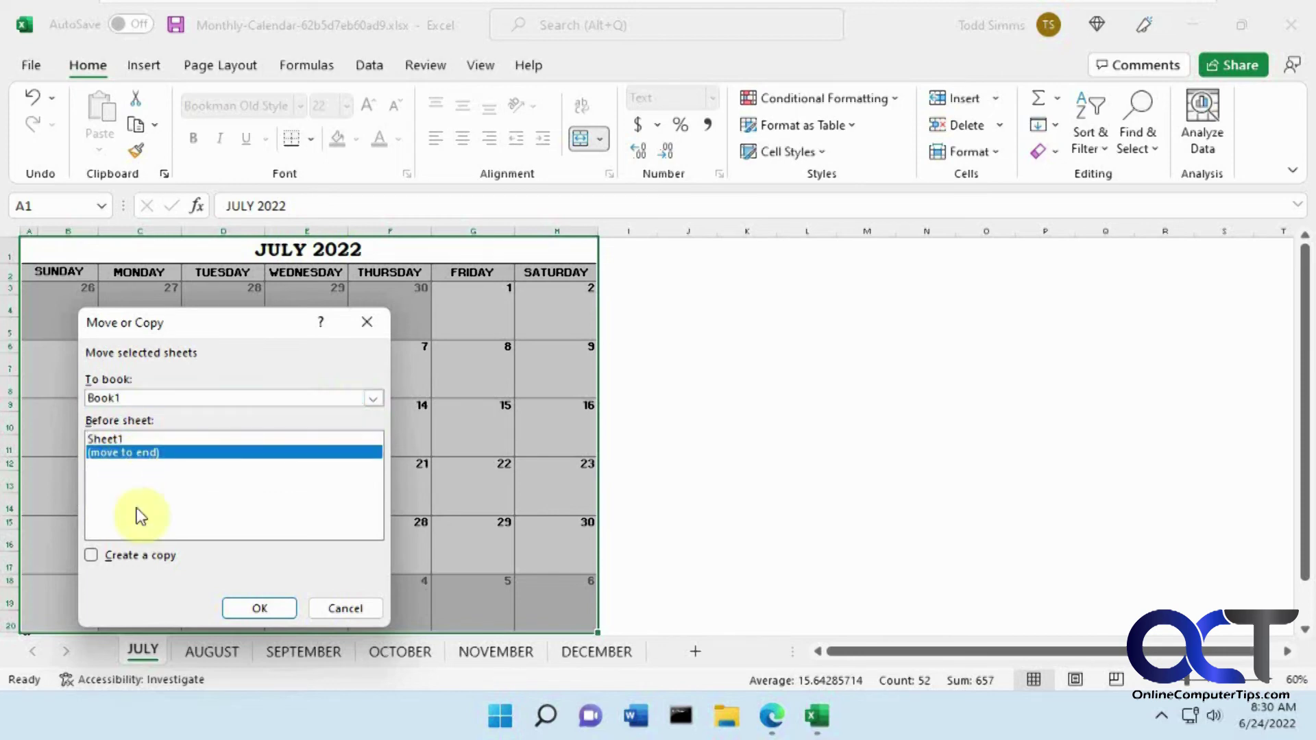
pyautogui.click(138, 554)
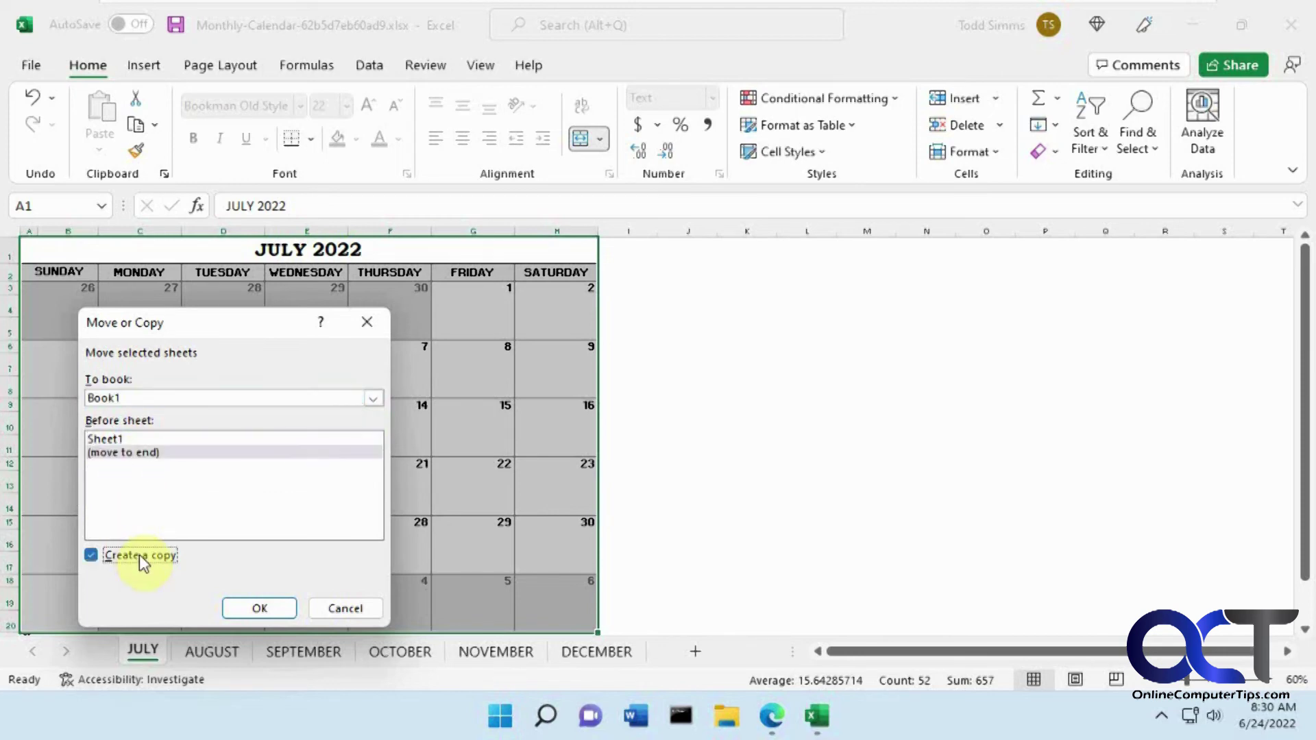
pyautogui.click(253, 608)
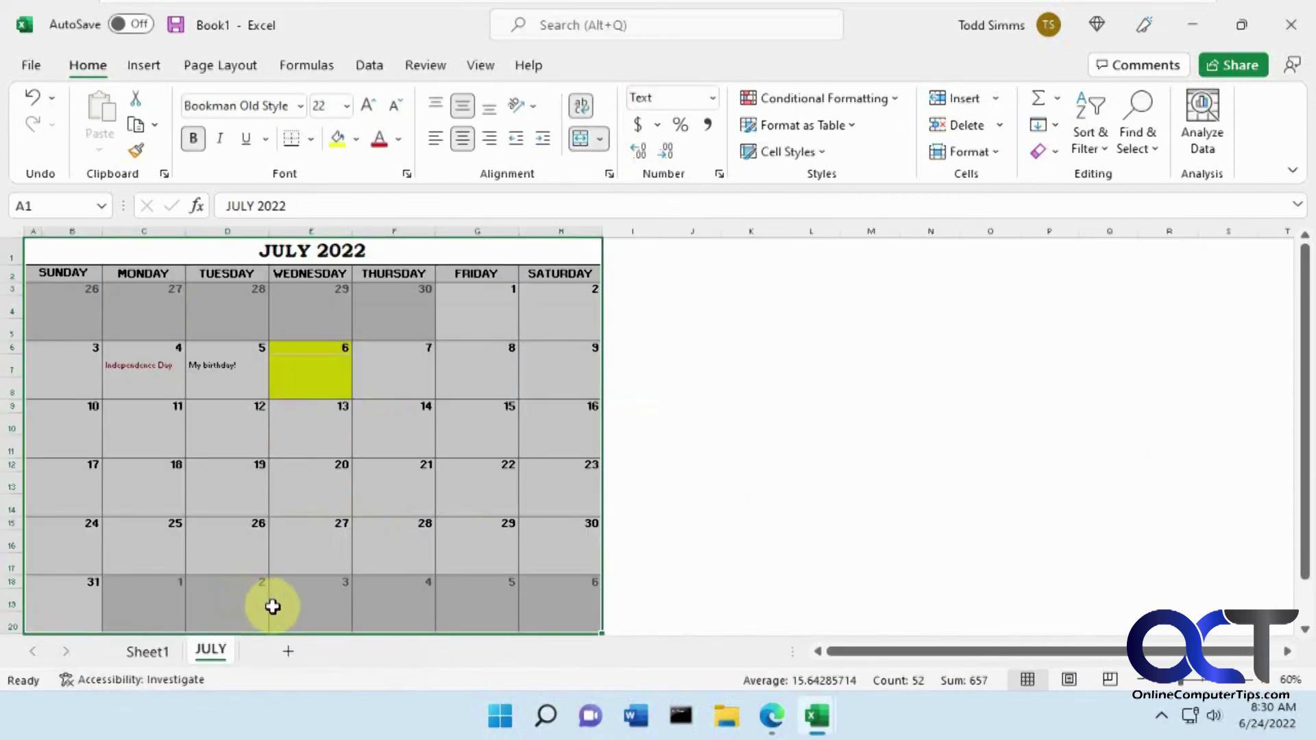
# Compare Book1's Sheet1 with the copied JULY sheet, then switch to the CalendarLabs page
pyautogui.click(147, 651)
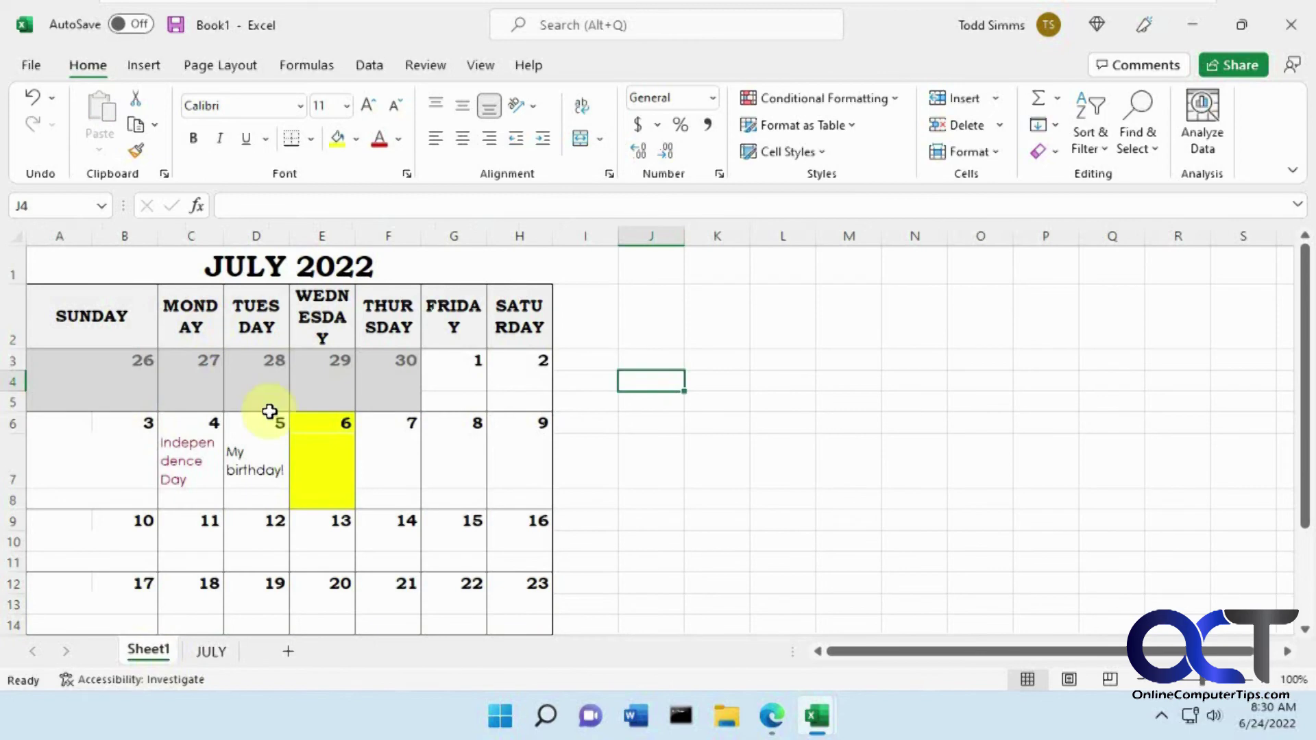
pyautogui.click(209, 651)
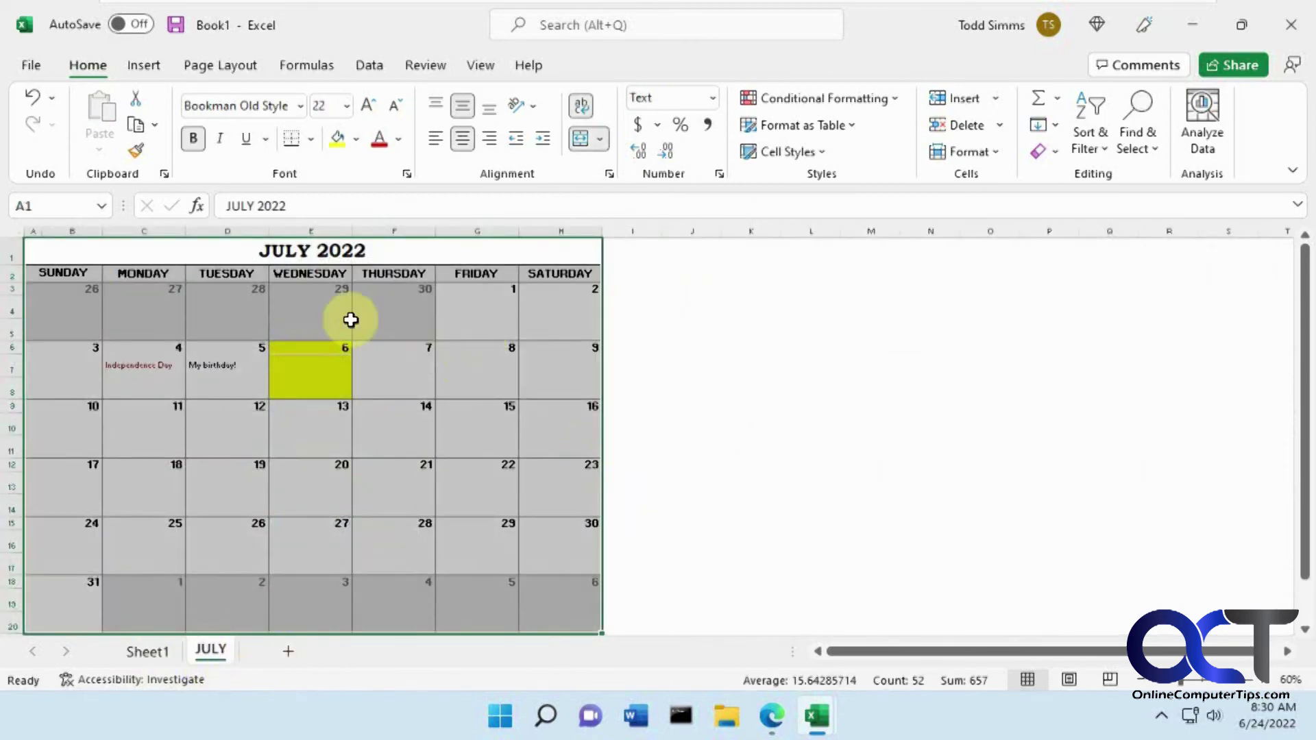
pyautogui.click(662, 346)
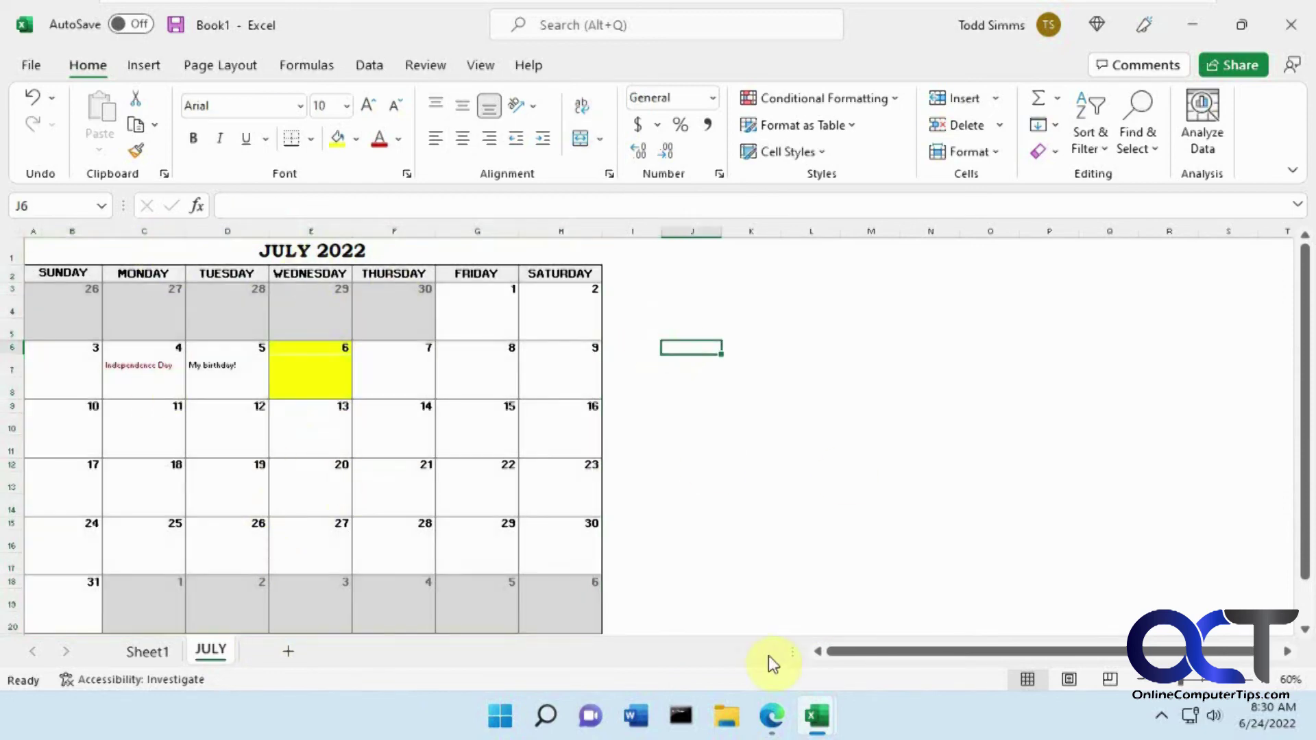
pyautogui.click(773, 716)
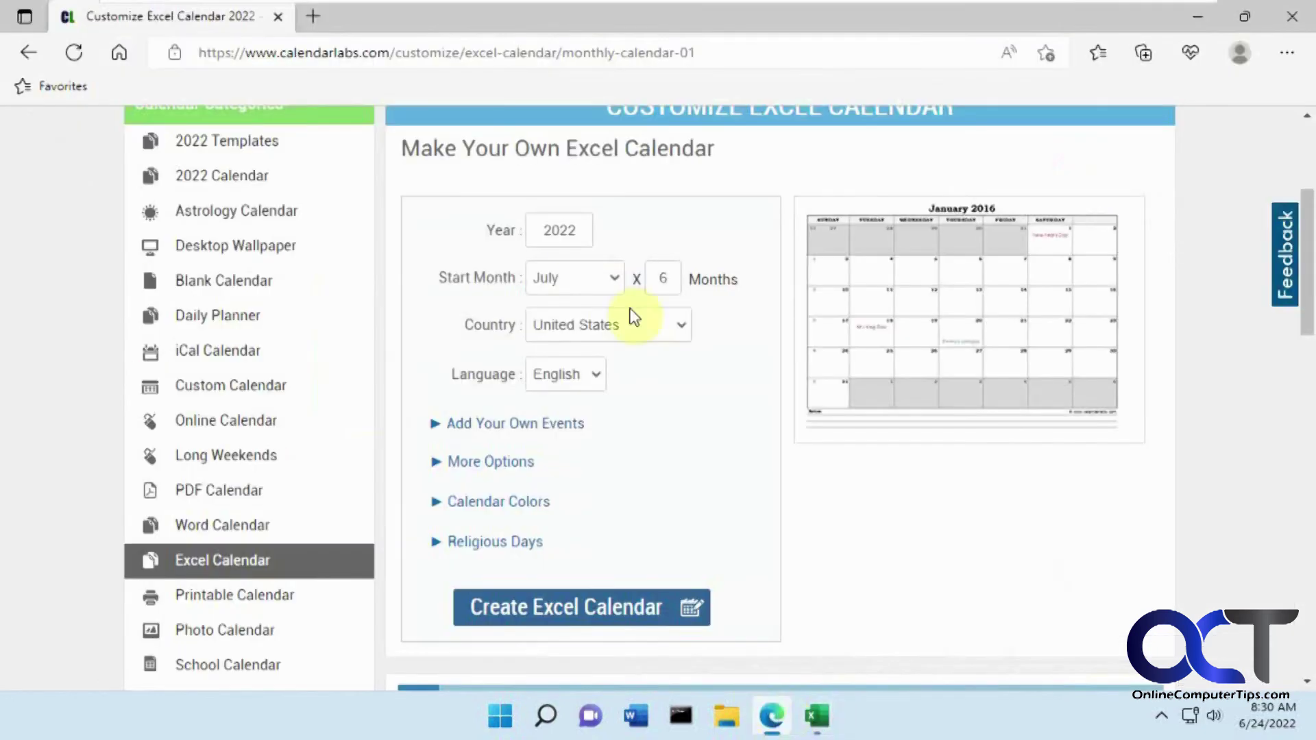
# Scroll to the top of CalendarLabs, follow the 2022 Excel Calendar link and browse its templates
pyautogui.scroll(4, 634, 317)
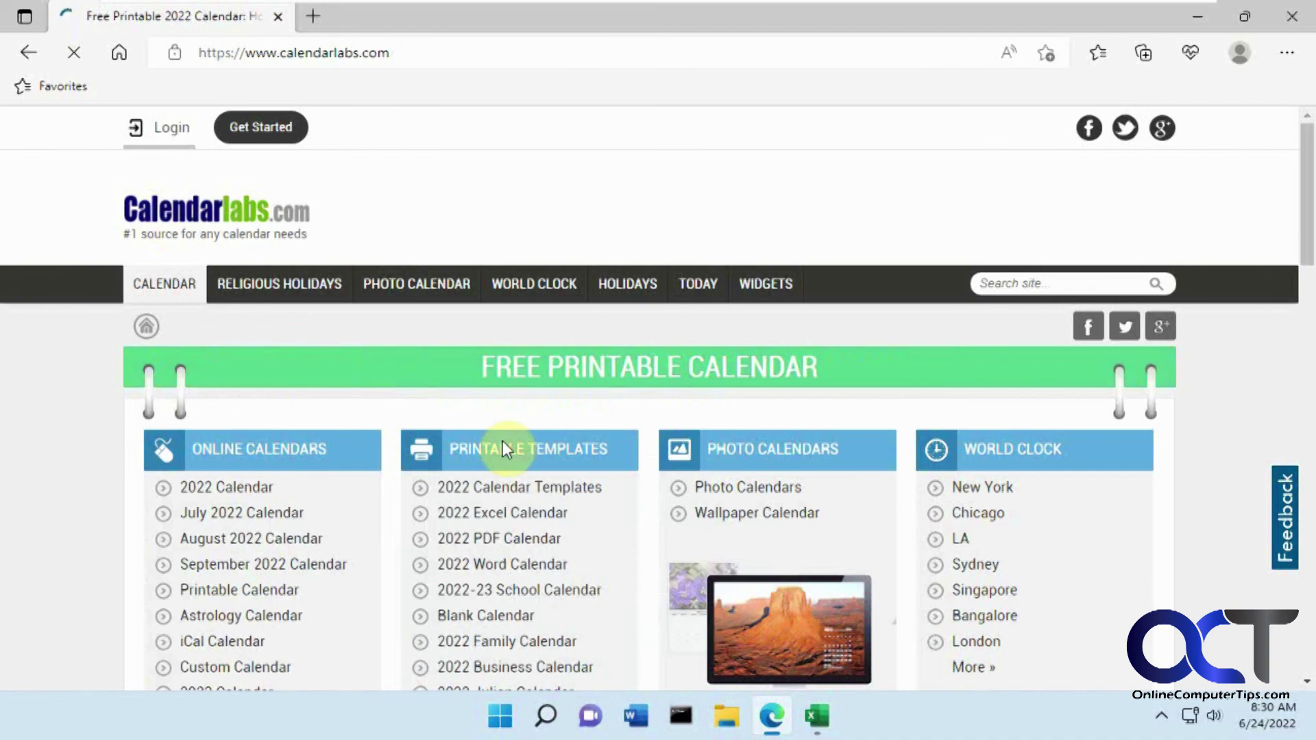
pyautogui.click(527, 516)
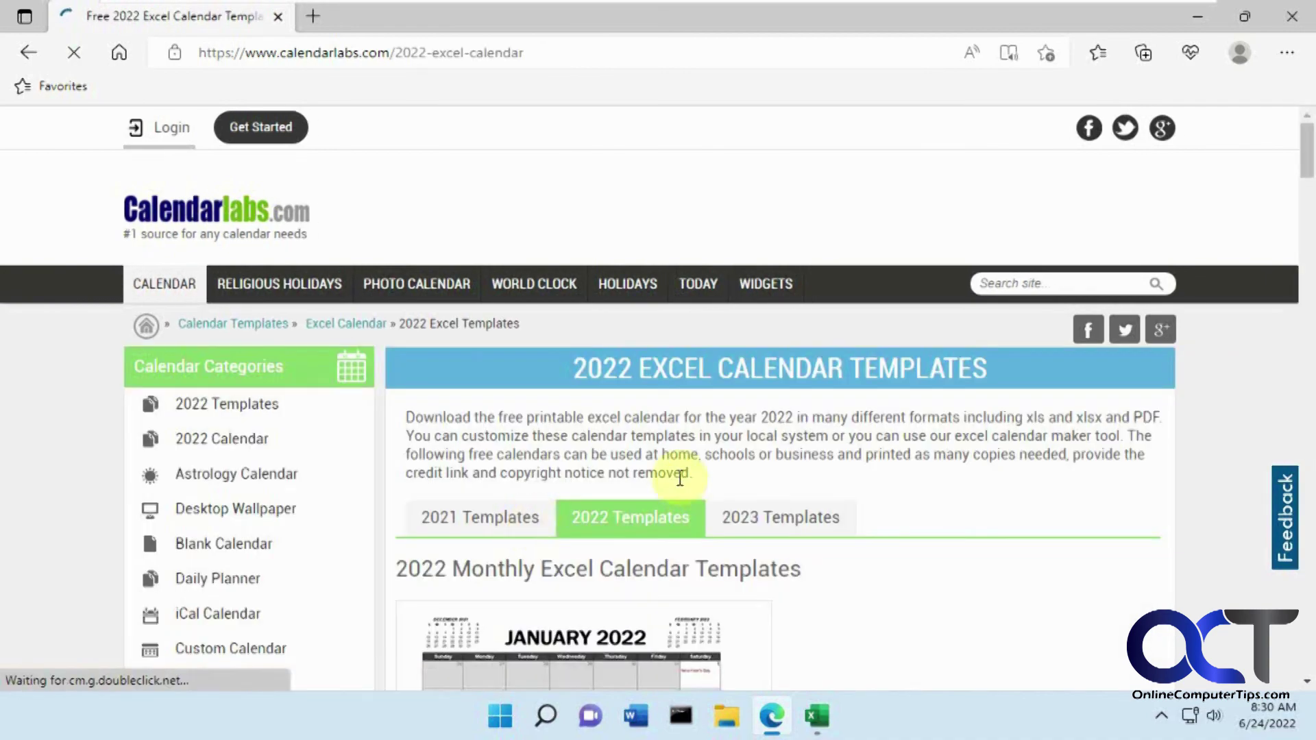
pyautogui.scroll(-5, 671, 473)
pyautogui.scroll(-2, 677, 475)
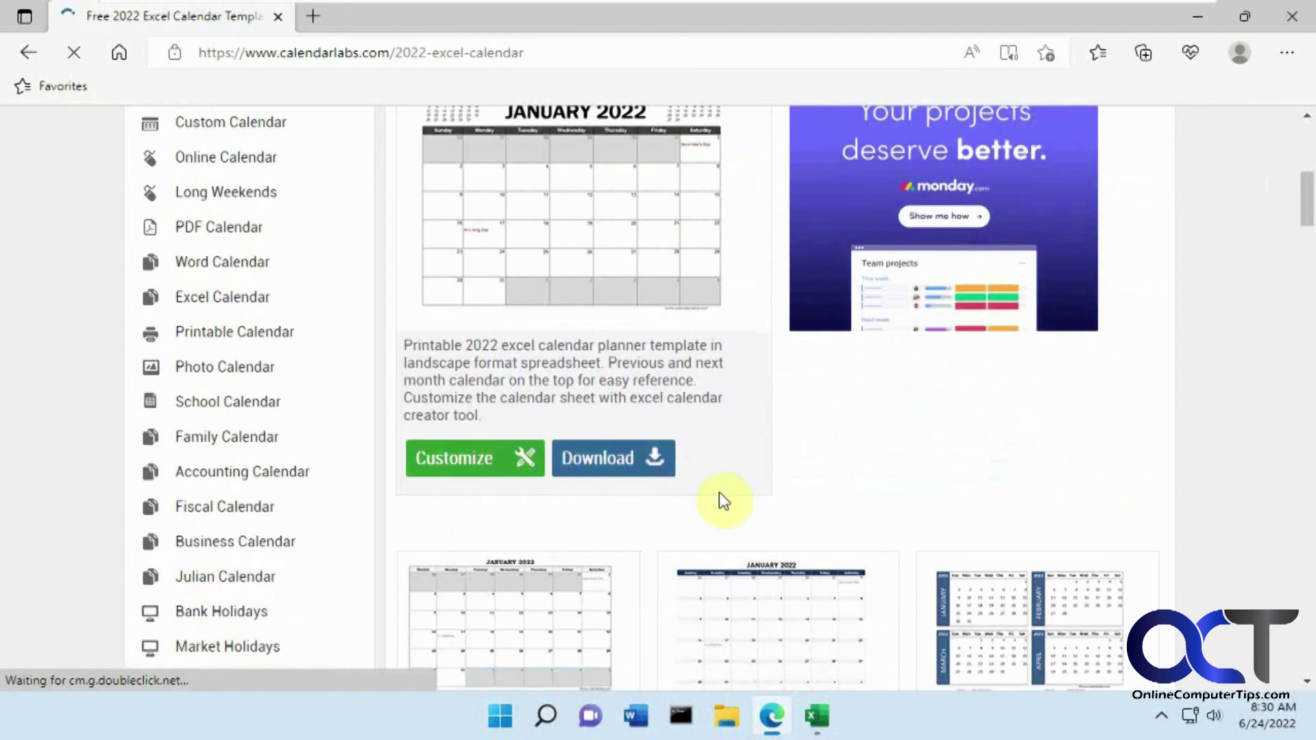
pyautogui.scroll(-6, 716, 497)
pyautogui.scroll(15, 685, 497)
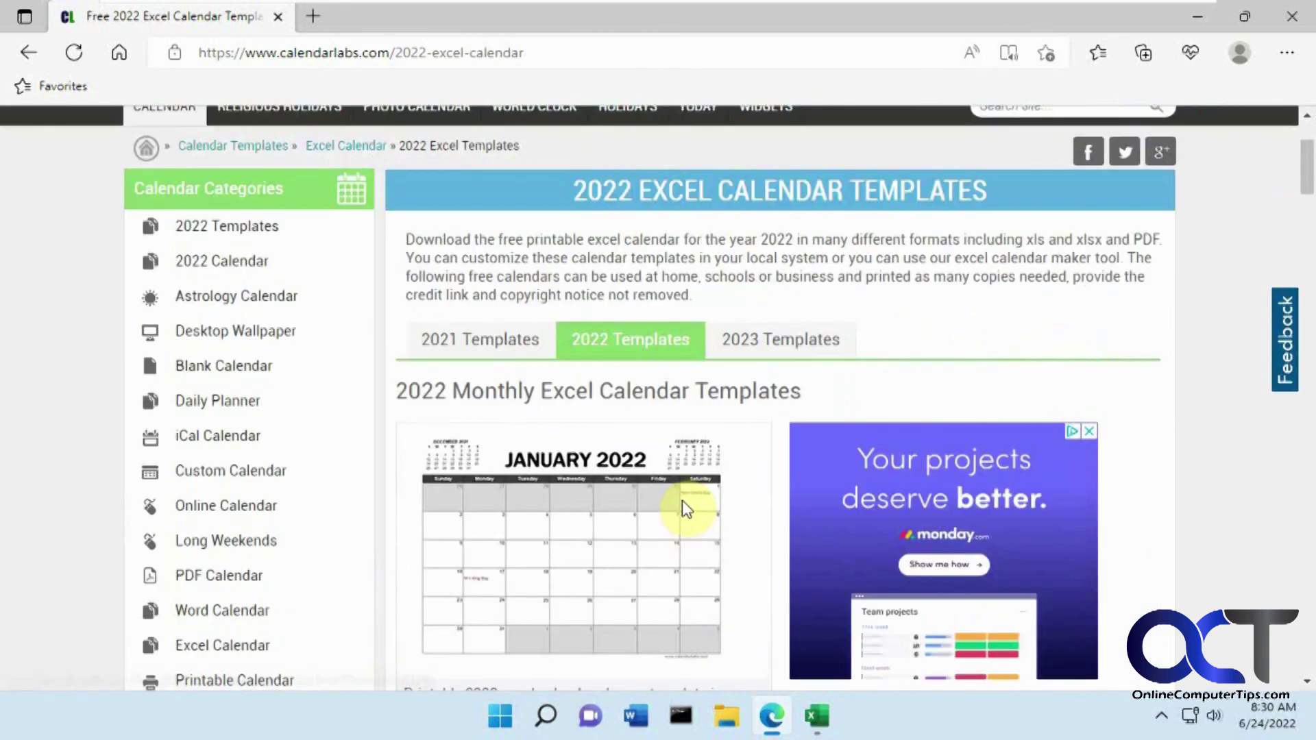